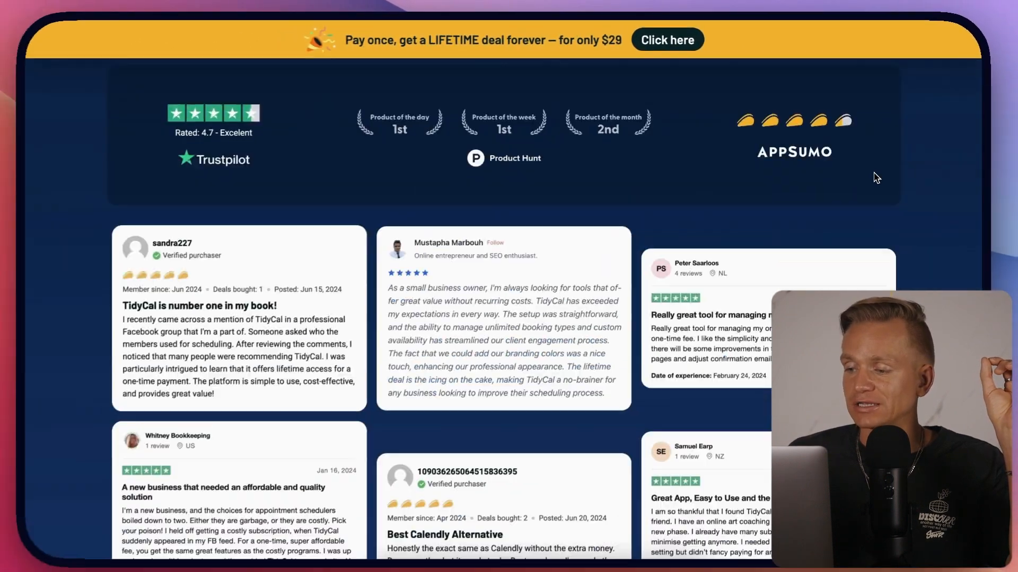
Step: Review the TidyCal feature and price comparison table against the other market option
{"action": "scroll", "coordinate": [623, 218], "scroll_direction": "down", "scroll_amount": 10}
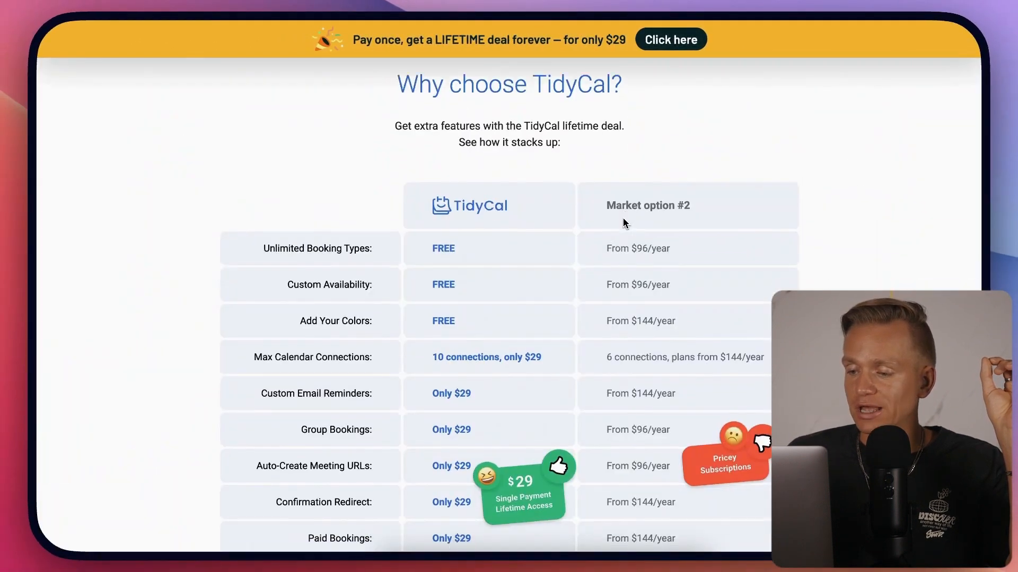
{"action": "scroll", "coordinate": [623, 222], "scroll_direction": "down", "scroll_amount": 4}
{"action": "scroll", "coordinate": [508, 222], "scroll_direction": "up", "scroll_amount": 3}
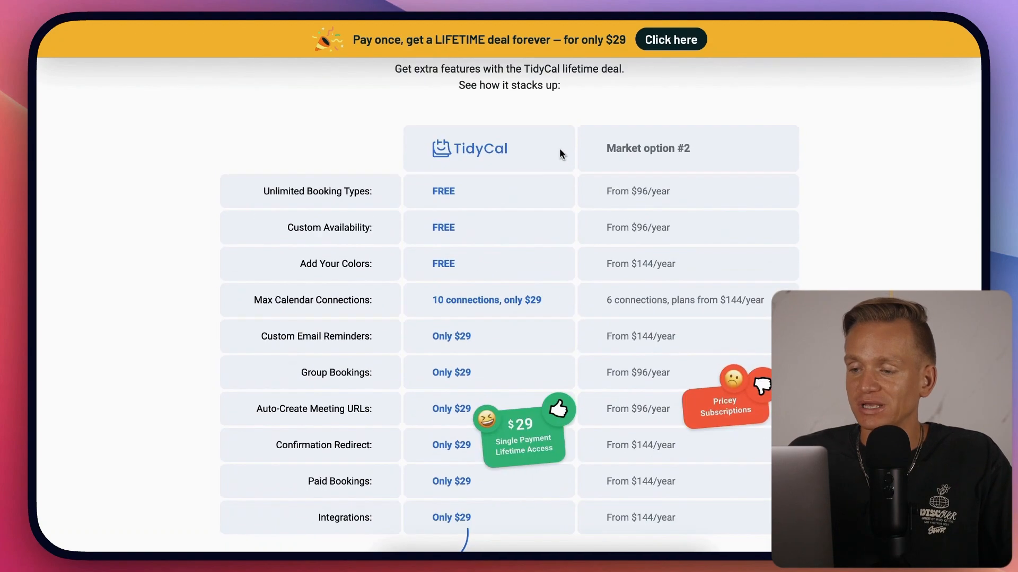
{"action": "scroll", "coordinate": [559, 152], "scroll_direction": "down", "scroll_amount": 1}
{"action": "scroll", "coordinate": [568, 157], "scroll_direction": "down", "scroll_amount": 1}
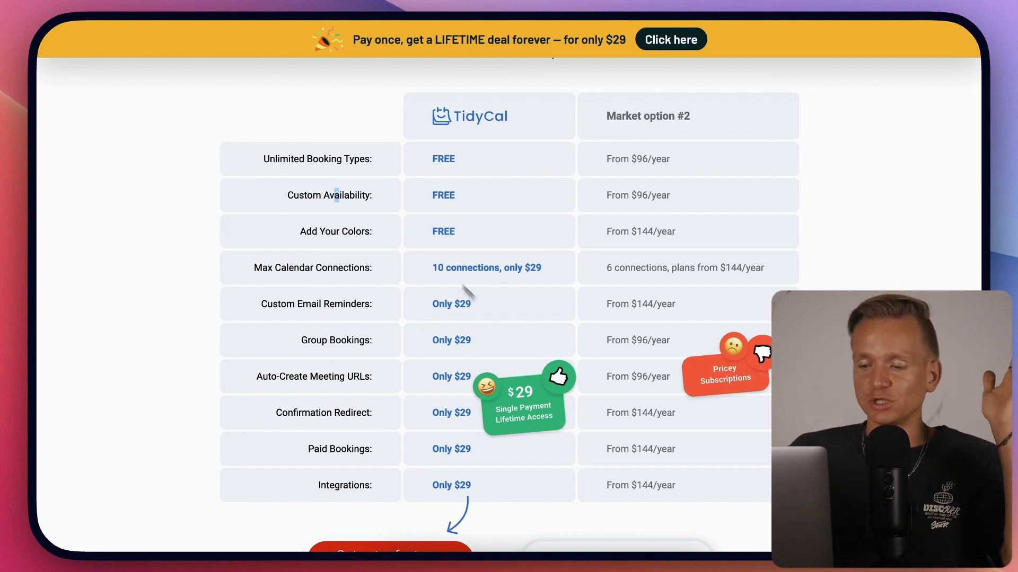
{"action": "scroll", "coordinate": [355, 255], "scroll_direction": "down", "scroll_amount": 2}
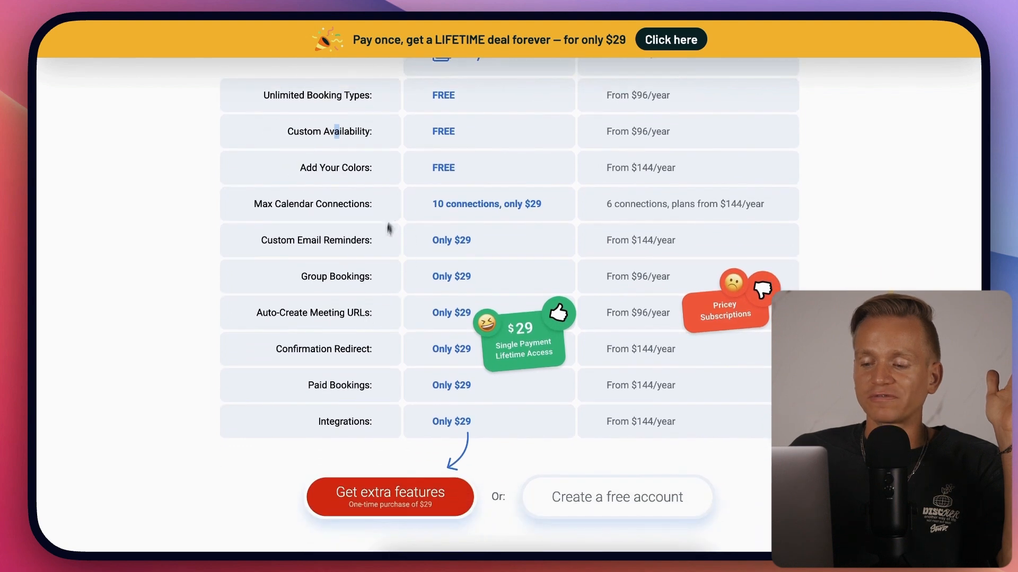
{"action": "scroll", "coordinate": [408, 320], "scroll_direction": "up", "scroll_amount": 1}
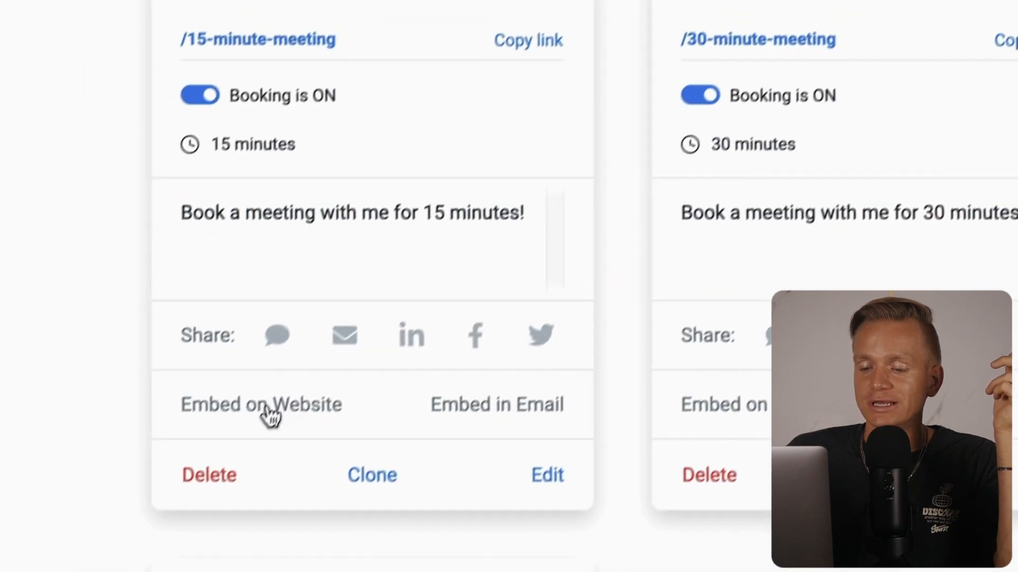
Step: View the website embed code of the 15 Minute Meeting, close it, and copy that meeting's booking link
{"action": "left_click", "coordinate": [287, 392]}
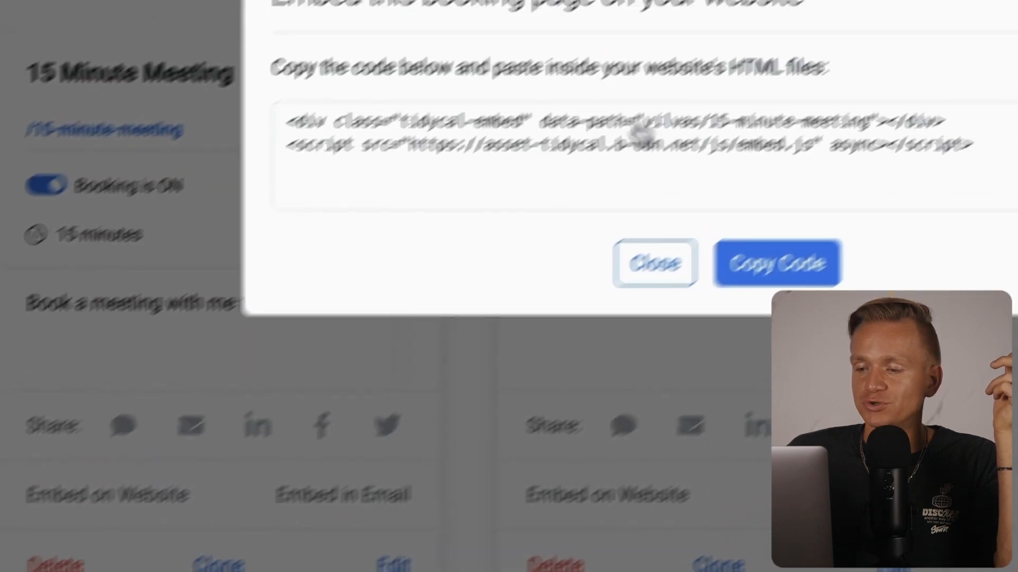
{"action": "left_click", "coordinate": [568, 311]}
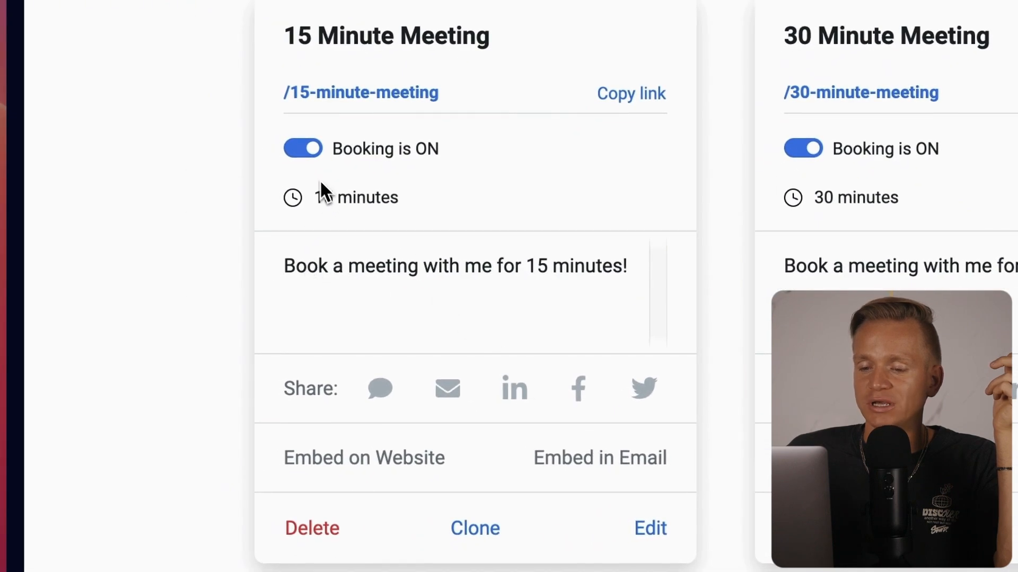
{"action": "left_click", "coordinate": [639, 96]}
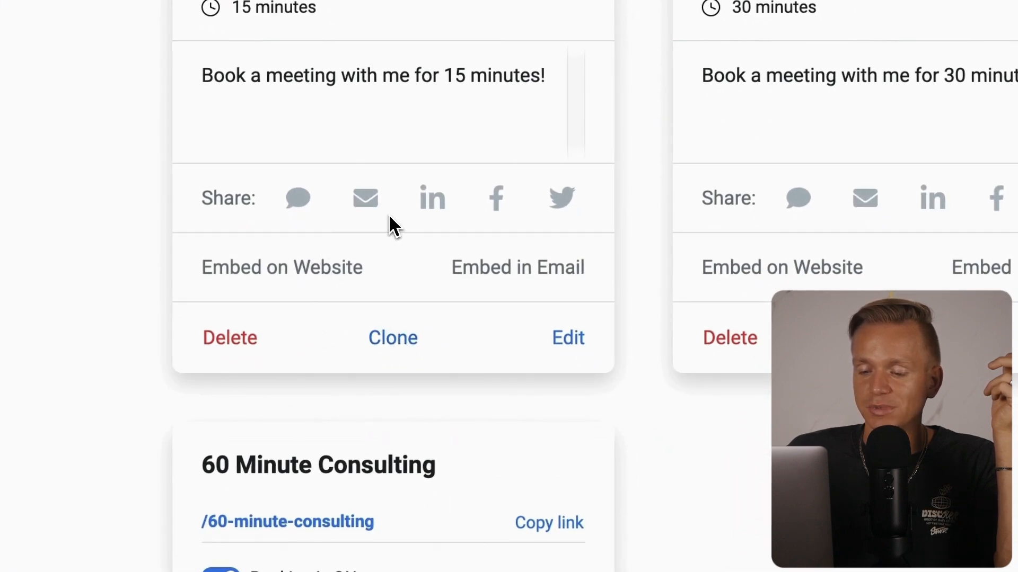
Step: Open the 15 Minute Meeting booking type for editing and go to its duration and availability settings
{"action": "left_click", "coordinate": [570, 342]}
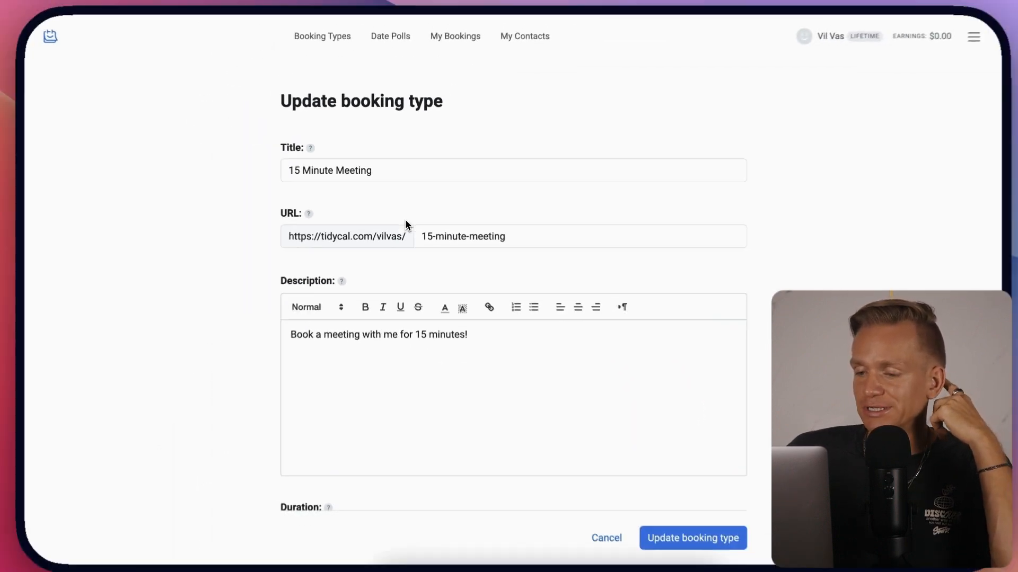
{"action": "scroll", "coordinate": [469, 243], "scroll_direction": "down", "scroll_amount": 4}
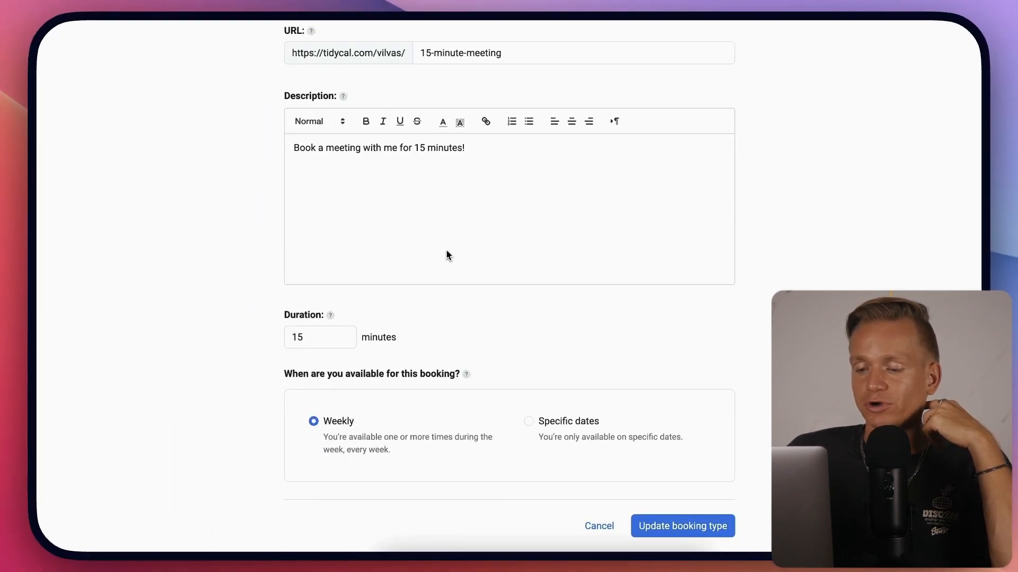
{"action": "left_click", "coordinate": [293, 368]}
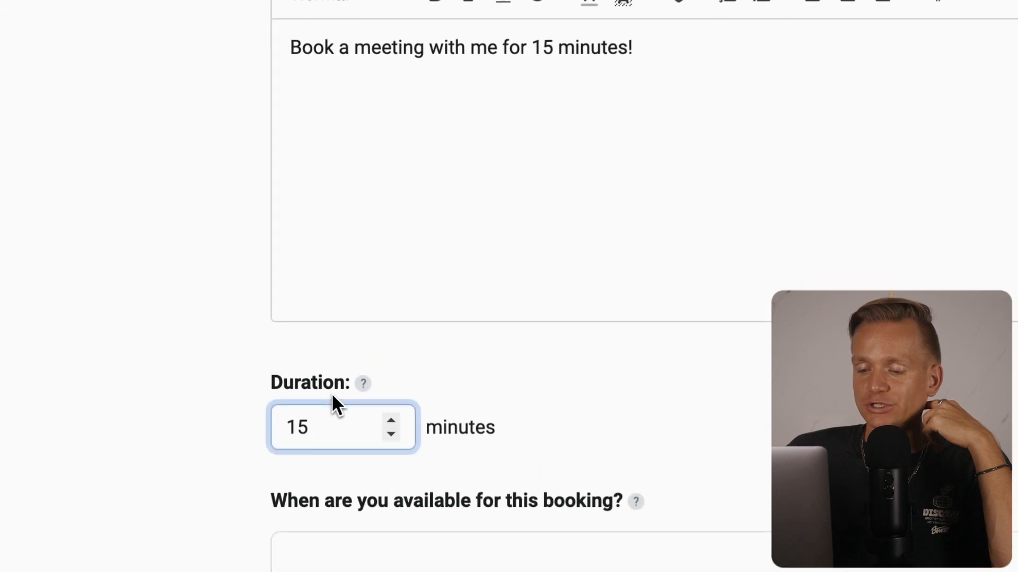
{"action": "scroll", "coordinate": [350, 407], "scroll_direction": "down", "scroll_amount": 3}
{"action": "scroll", "coordinate": [348, 401], "scroll_direction": "down", "scroll_amount": 3}
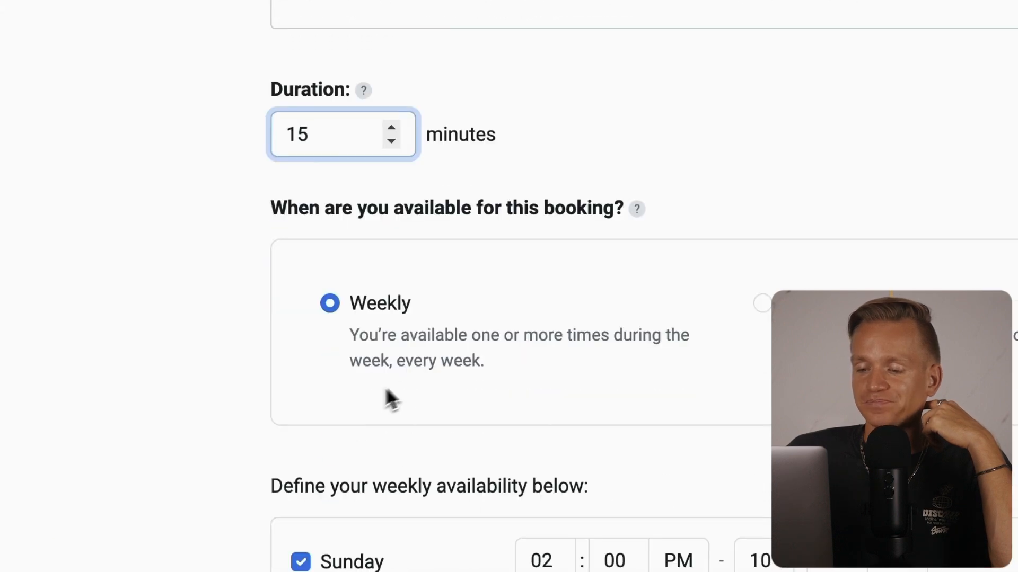
{"action": "scroll", "coordinate": [387, 397], "scroll_direction": "down", "scroll_amount": 3}
Step: Switch the booking availability to specific dates and back to weekly, and toggle Sunday's availability on and off
{"action": "left_click", "coordinate": [764, 146]}
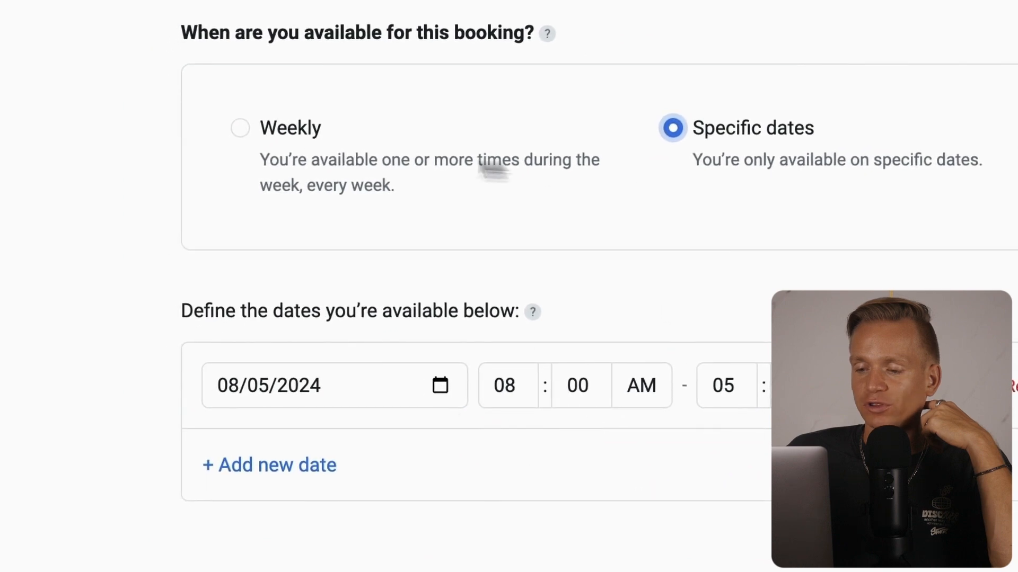
{"action": "left_click", "coordinate": [275, 130]}
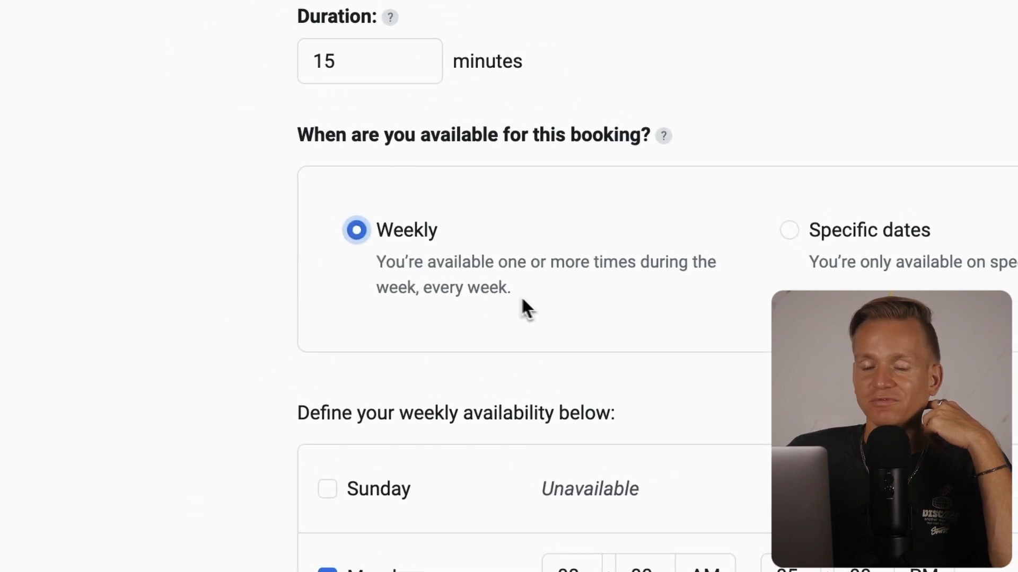
{"action": "scroll", "coordinate": [562, 328], "scroll_direction": "down", "scroll_amount": 3}
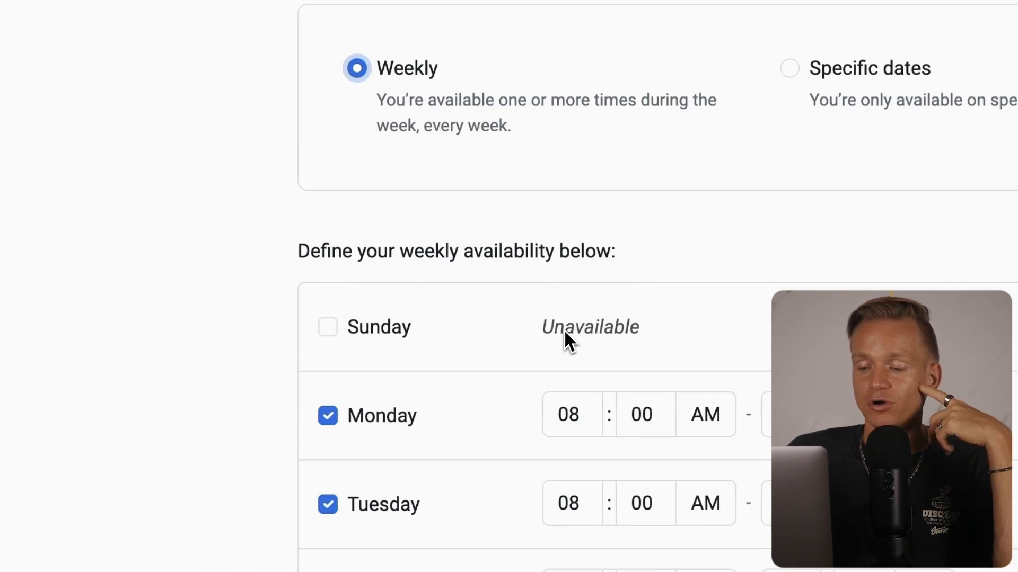
{"action": "scroll", "coordinate": [556, 333], "scroll_direction": "down", "scroll_amount": 1}
{"action": "left_click", "coordinate": [325, 297]}
{"action": "left_click", "coordinate": [327, 299]}
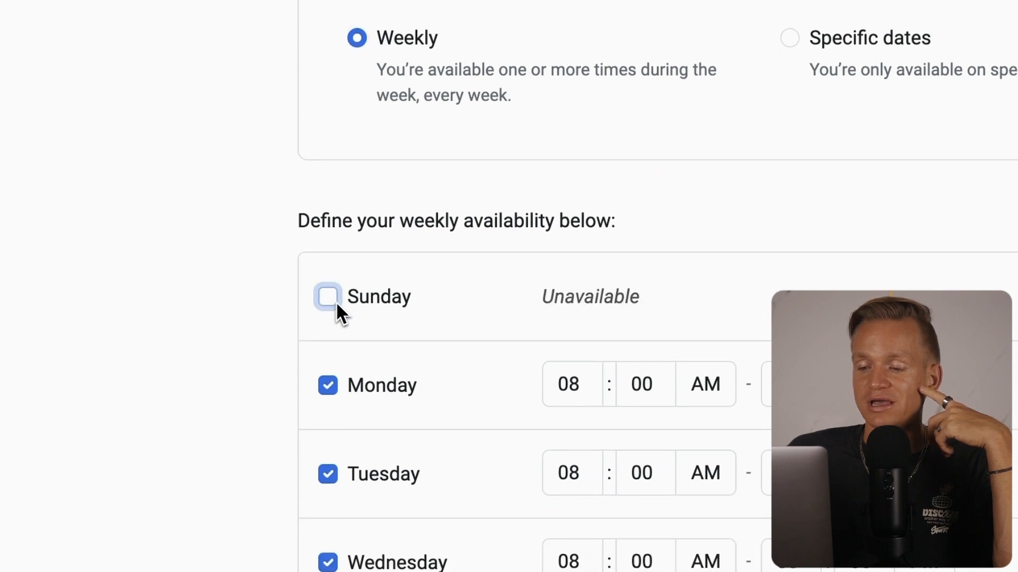
{"action": "left_click", "coordinate": [625, 315]}
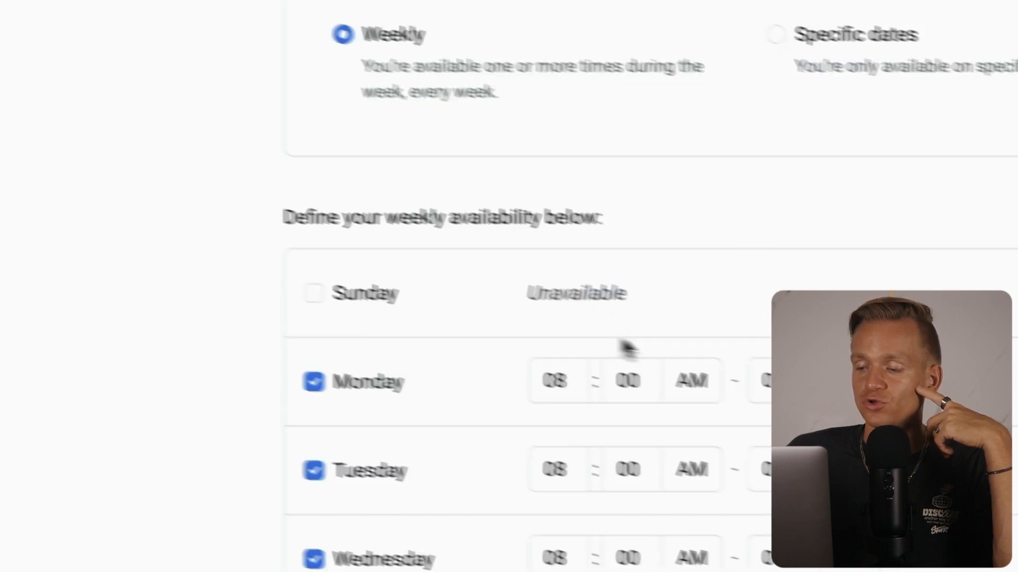
Step: Add a second availability window for Monday and set the first window's end time to 02:00 PM
{"action": "left_click", "coordinate": [745, 296]}
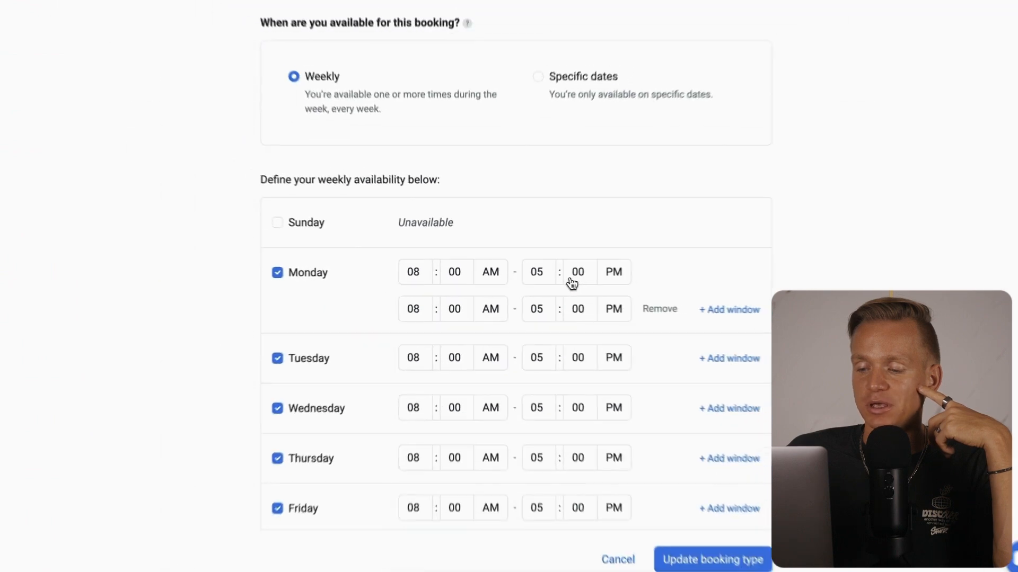
{"action": "left_click", "coordinate": [419, 306]}
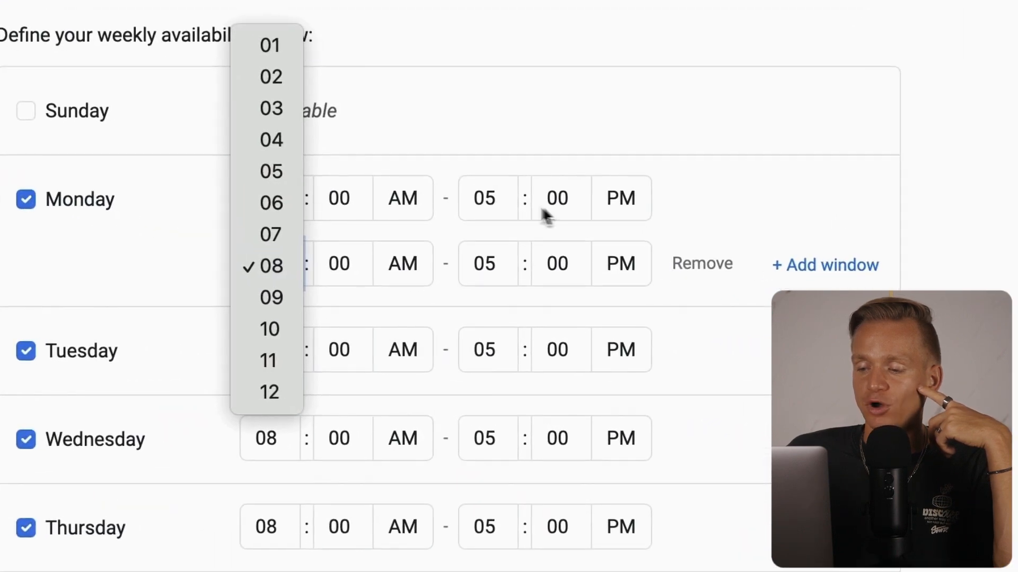
{"action": "left_click", "coordinate": [530, 275]}
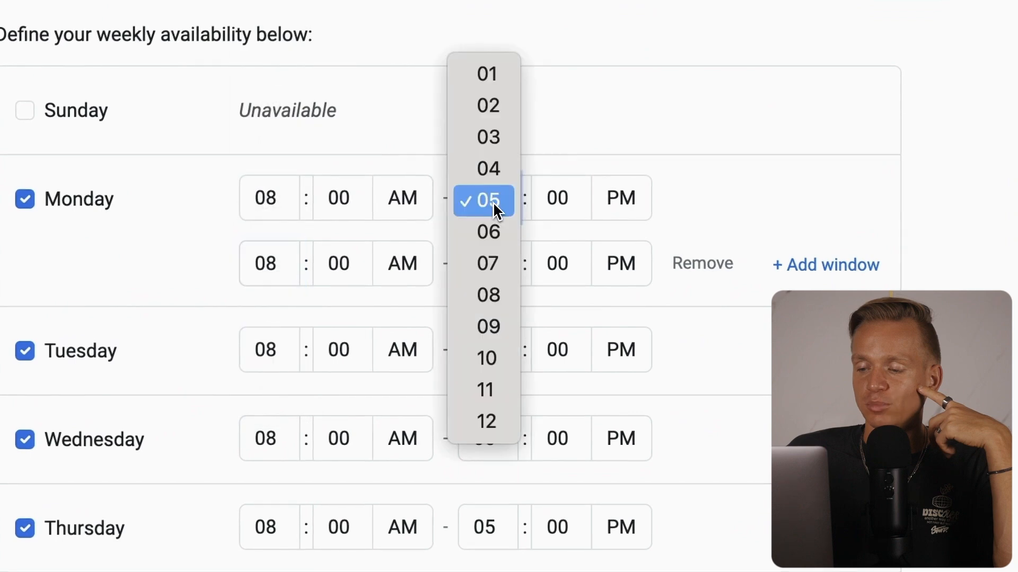
{"action": "left_click", "coordinate": [498, 112]}
Step: Set Monday's second availability window to 07:00 PM through 11:00 PM
{"action": "left_click", "coordinate": [272, 265]}
{"action": "left_click", "coordinate": [287, 233]}
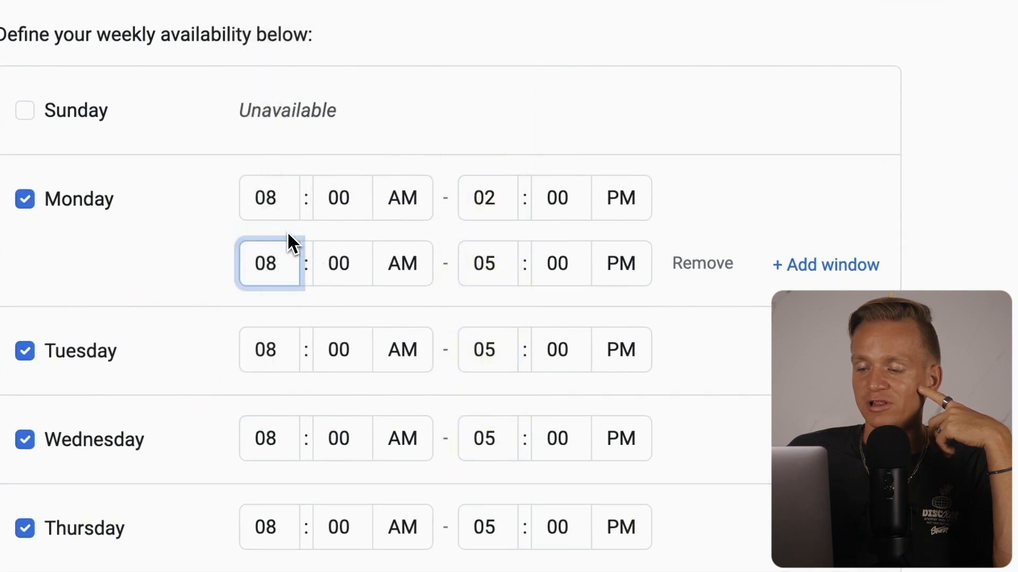
{"action": "left_click", "coordinate": [409, 263]}
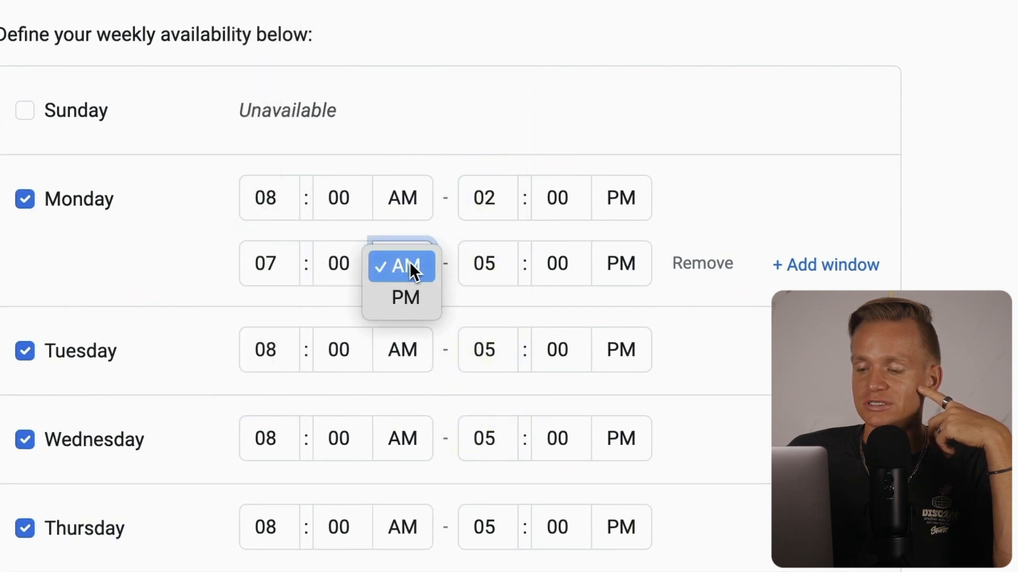
{"action": "left_click", "coordinate": [419, 294]}
{"action": "left_click", "coordinate": [495, 273]}
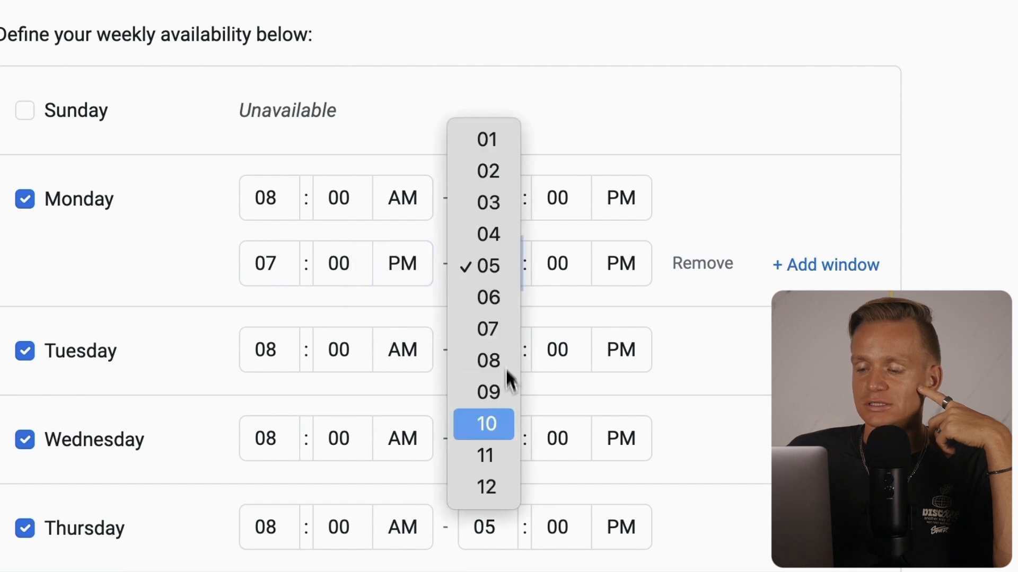
{"action": "left_click", "coordinate": [504, 456]}
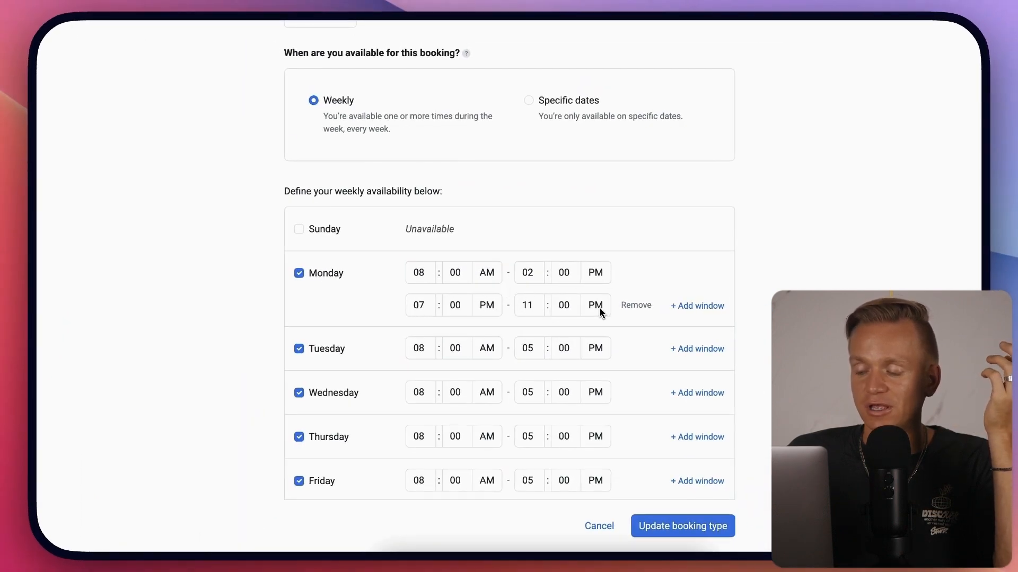
Step: Add a third availability window for Monday, and remove both it and the 07:00 PM window
{"action": "left_click", "coordinate": [718, 307]}
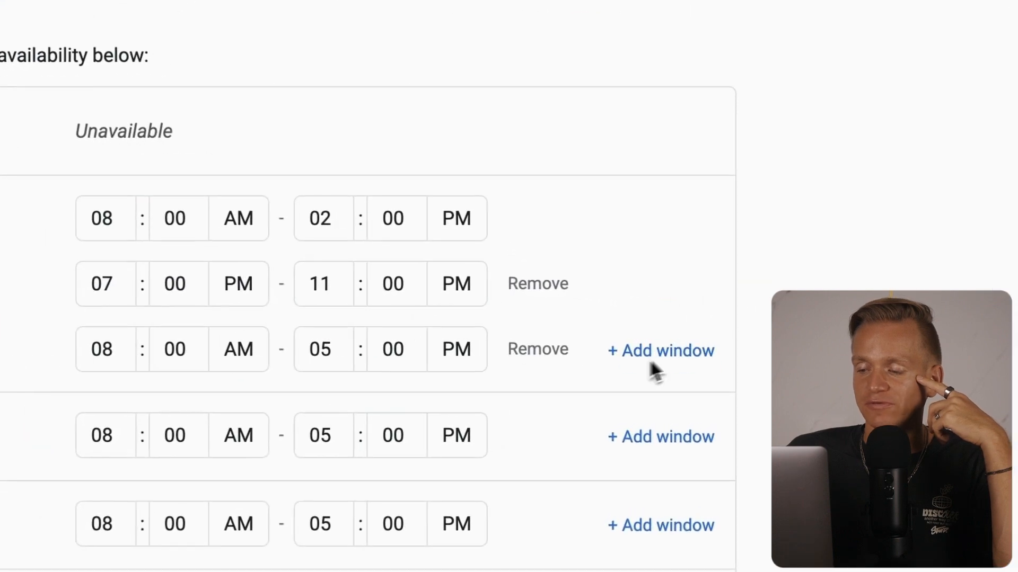
{"action": "left_click", "coordinate": [554, 345]}
{"action": "left_click", "coordinate": [555, 286]}
Step: Enable the option for adding unavailable dates below the weekly schedule and disable it again
{"action": "scroll", "coordinate": [122, 175], "scroll_direction": "down", "scroll_amount": 5}
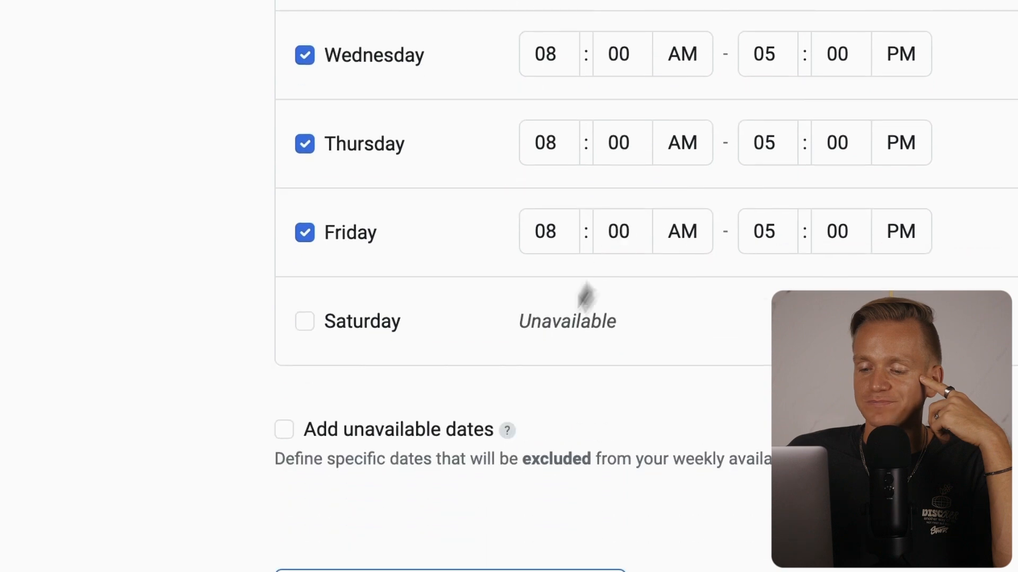
{"action": "left_click", "coordinate": [289, 431]}
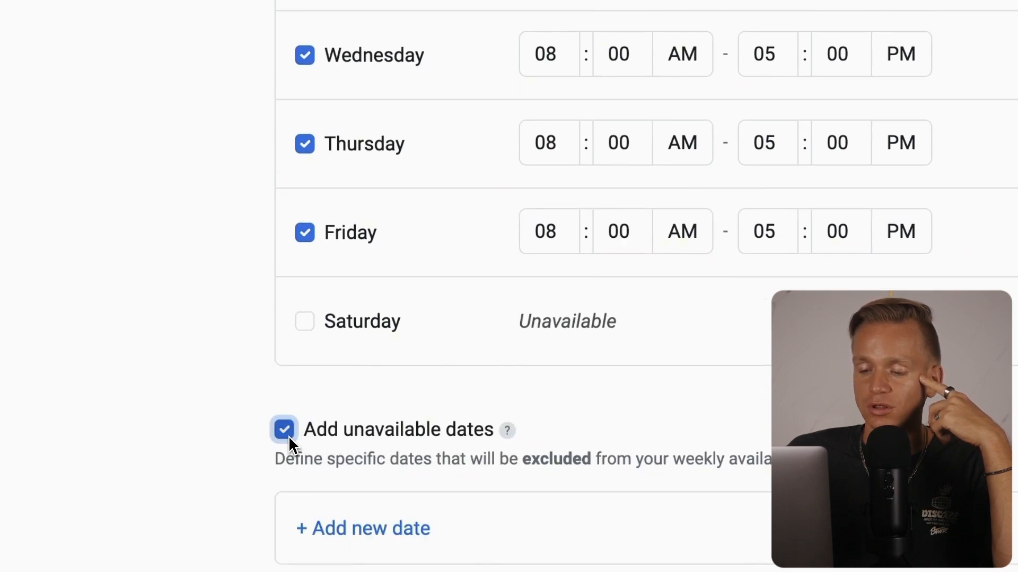
{"action": "left_click", "coordinate": [288, 436]}
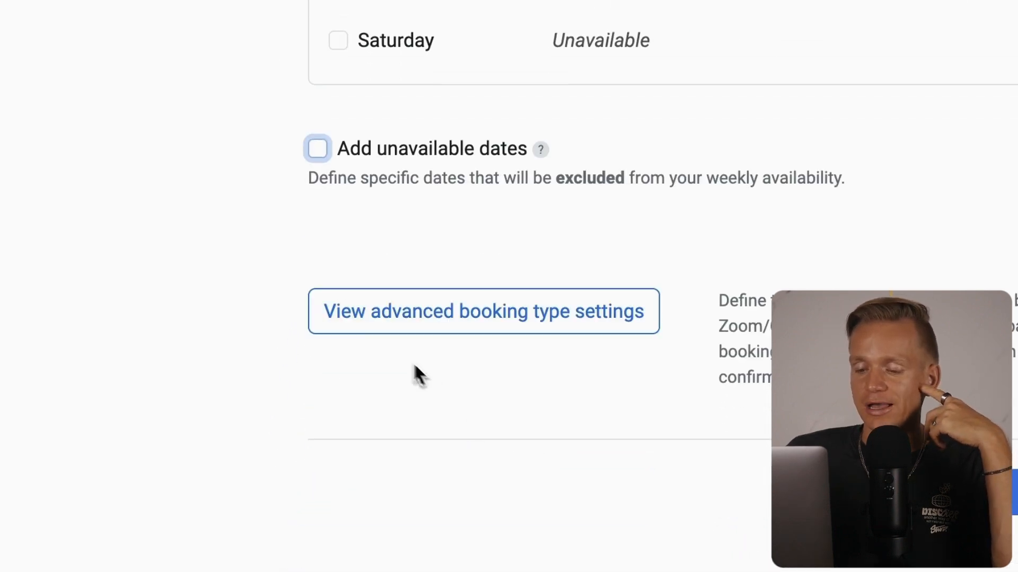
Step: Show the advanced booking type settings and review the meeting buffer, minimum scheduling notice, time slot interval and location options
{"action": "left_click", "coordinate": [351, 331]}
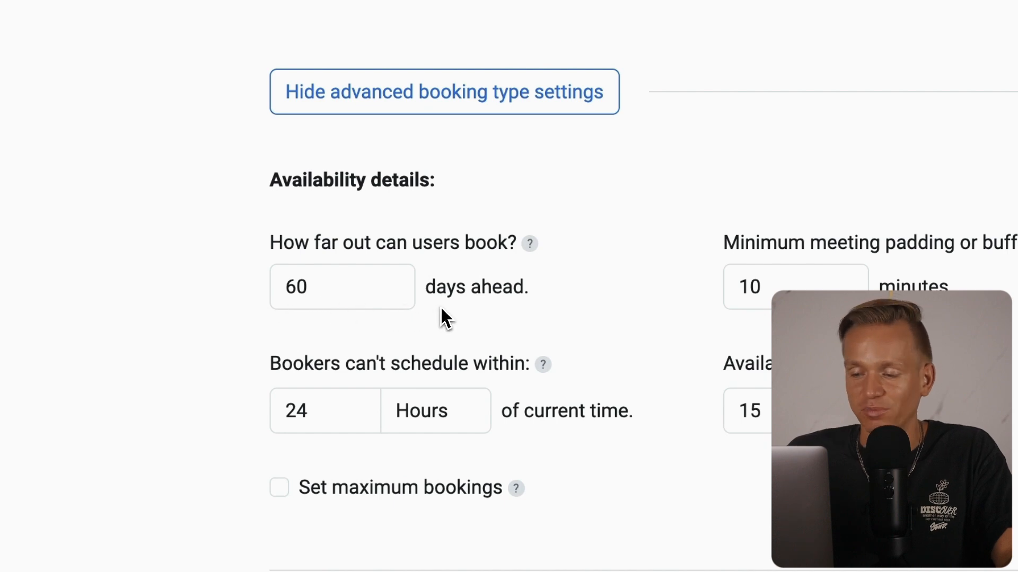
{"action": "left_click", "coordinate": [788, 266]}
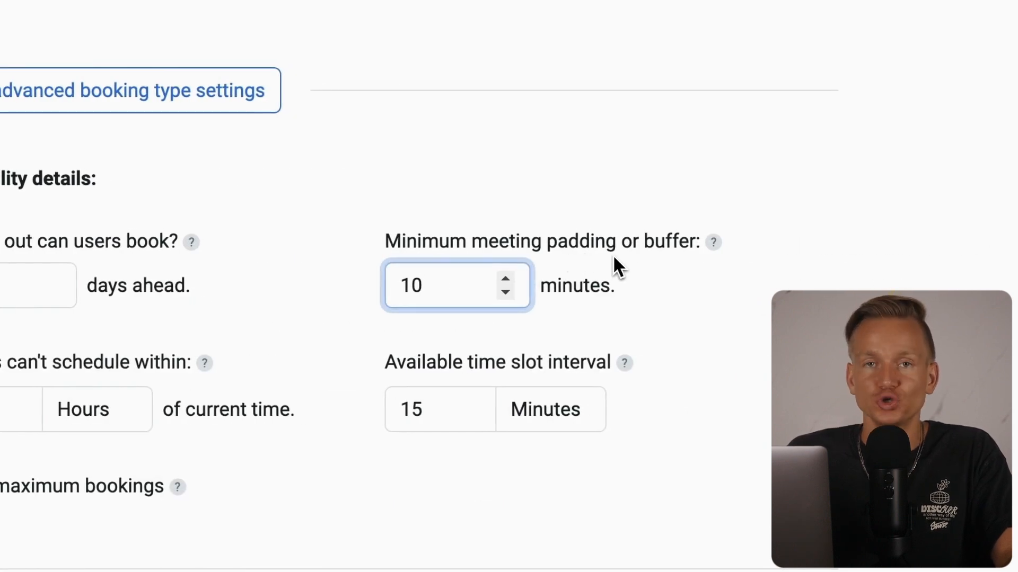
{"action": "left_click", "coordinate": [416, 325]}
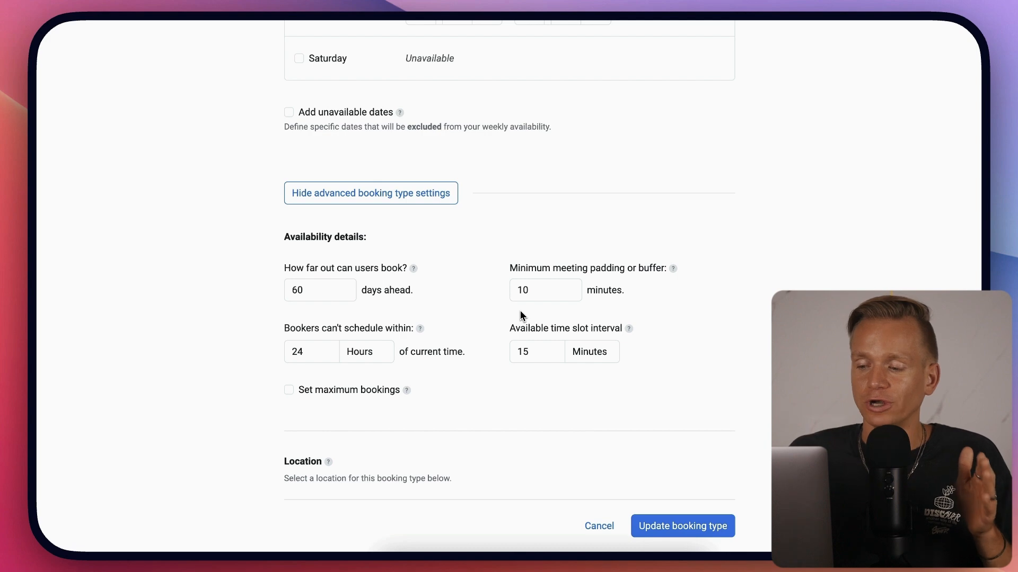
{"action": "left_click", "coordinate": [316, 344]}
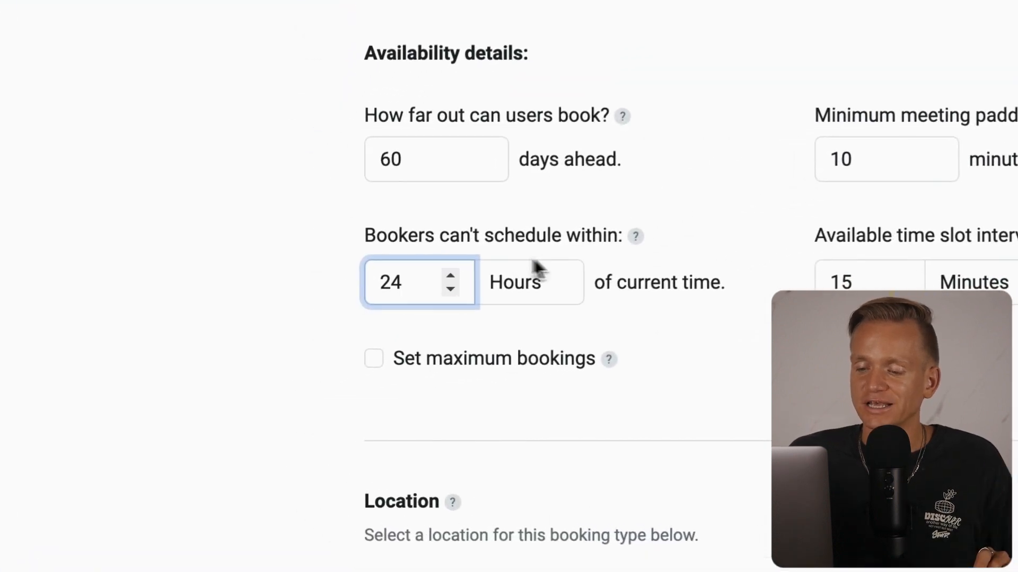
{"action": "left_click", "coordinate": [604, 266]}
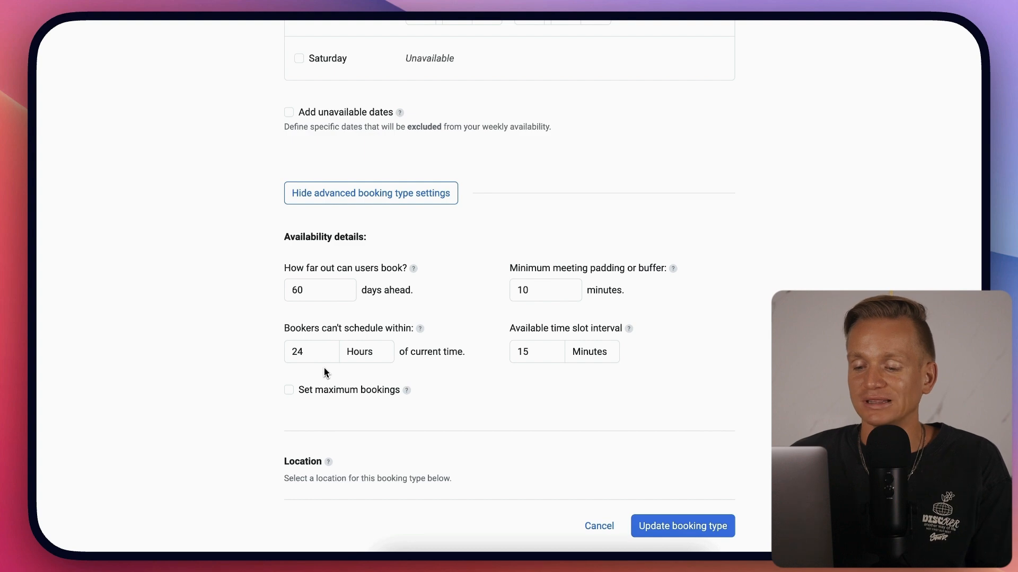
{"action": "left_click", "coordinate": [545, 335]}
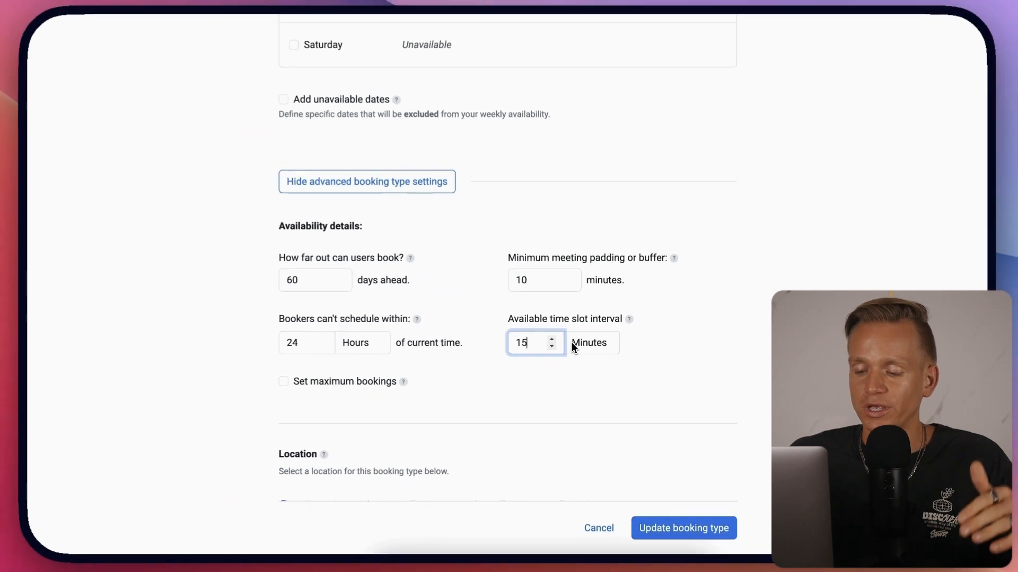
{"action": "scroll", "coordinate": [571, 342], "scroll_direction": "down", "scroll_amount": 5}
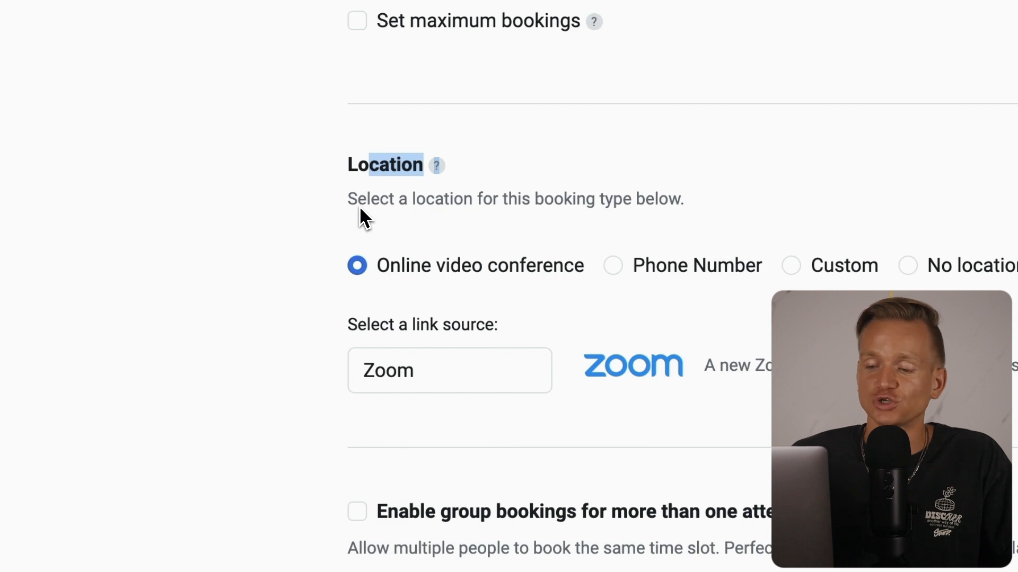
Step: Check the available video link sources, and switch the meeting location to No location and back to Online video conference
{"action": "left_click", "coordinate": [426, 391]}
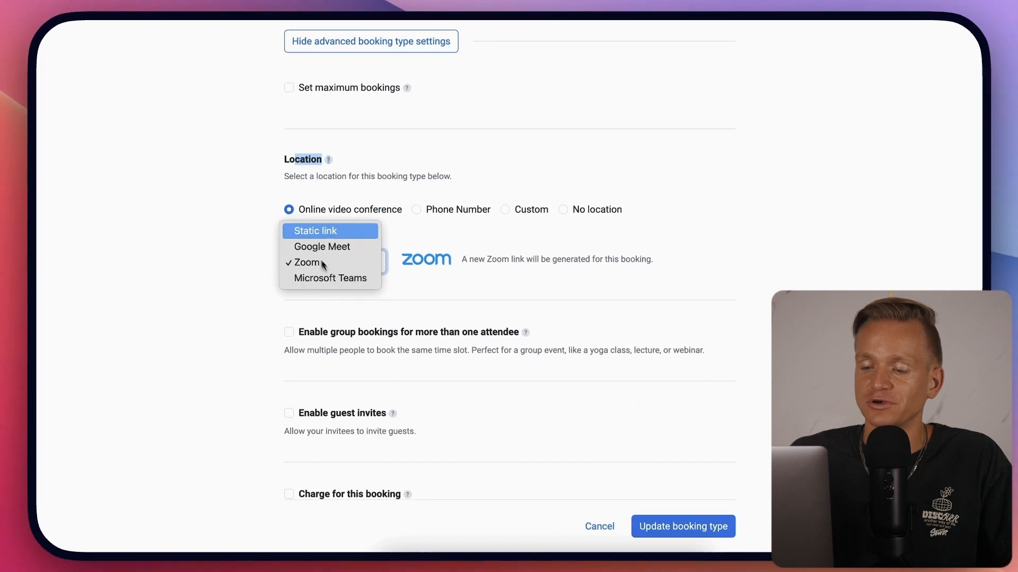
{"action": "left_click", "coordinate": [457, 239]}
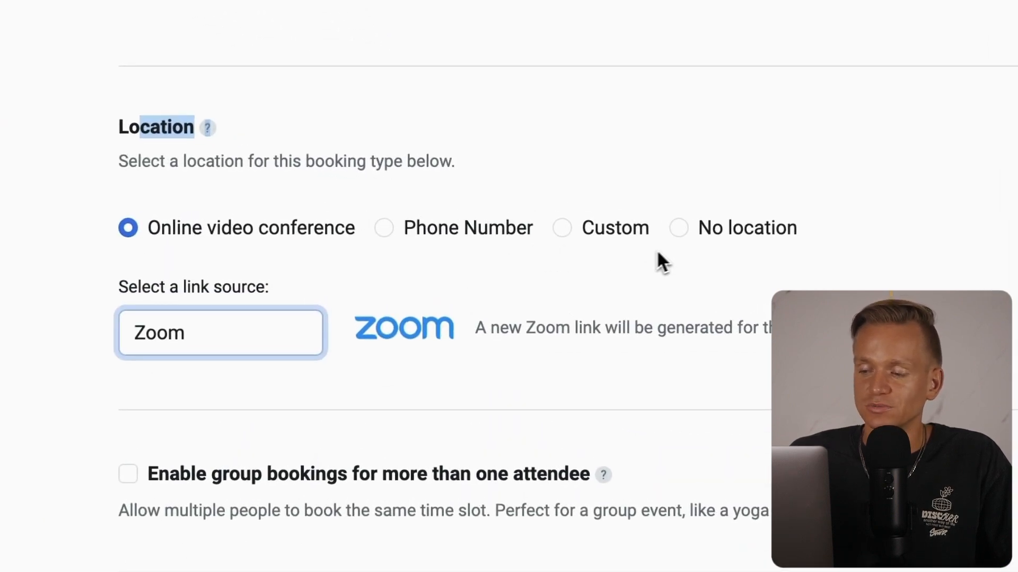
{"action": "left_click", "coordinate": [741, 245]}
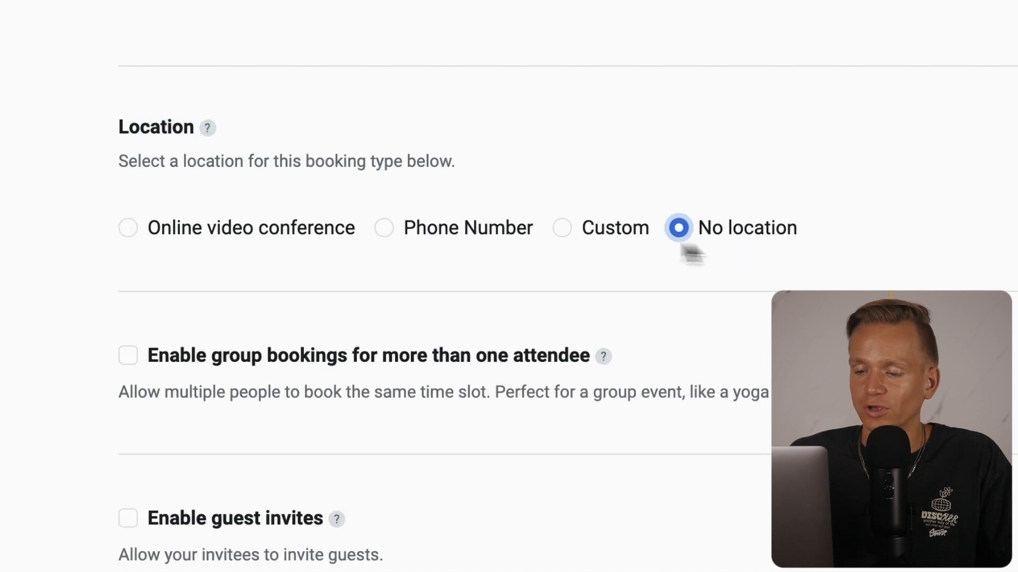
{"action": "left_click", "coordinate": [281, 241]}
Step: Review the options for group bookings with more than one attendee and for guest invites
{"action": "scroll", "coordinate": [342, 334], "scroll_direction": "down", "scroll_amount": 3}
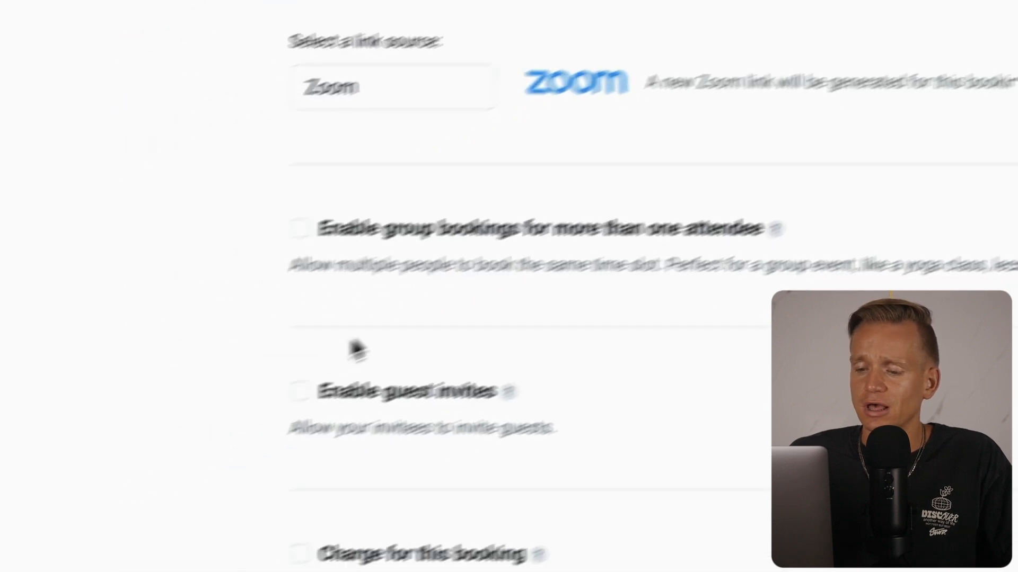
{"action": "left_click_drag", "start_coordinate": [499, 201], "coordinate": [570, 272]}
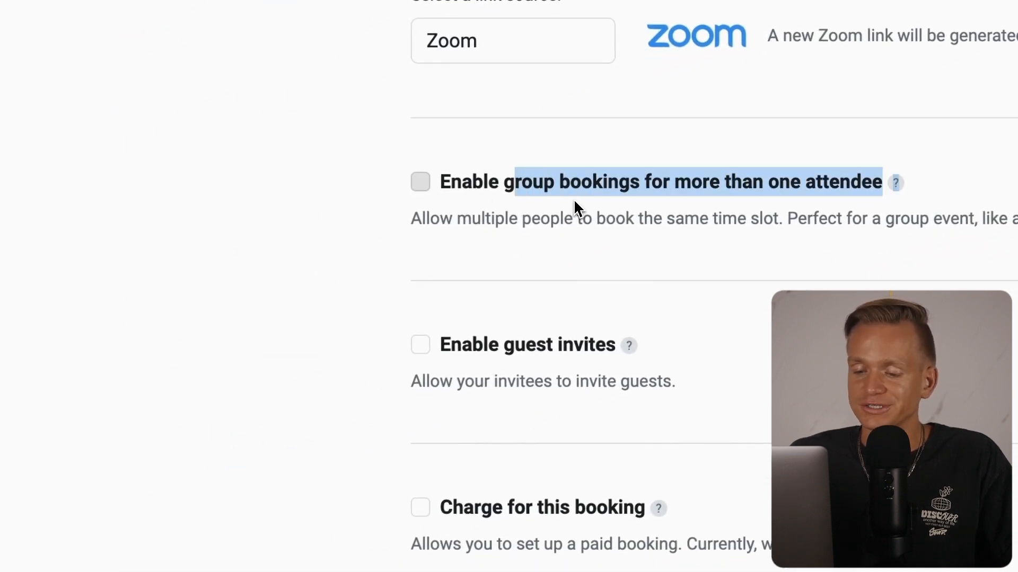
{"action": "left_click", "coordinate": [488, 364]}
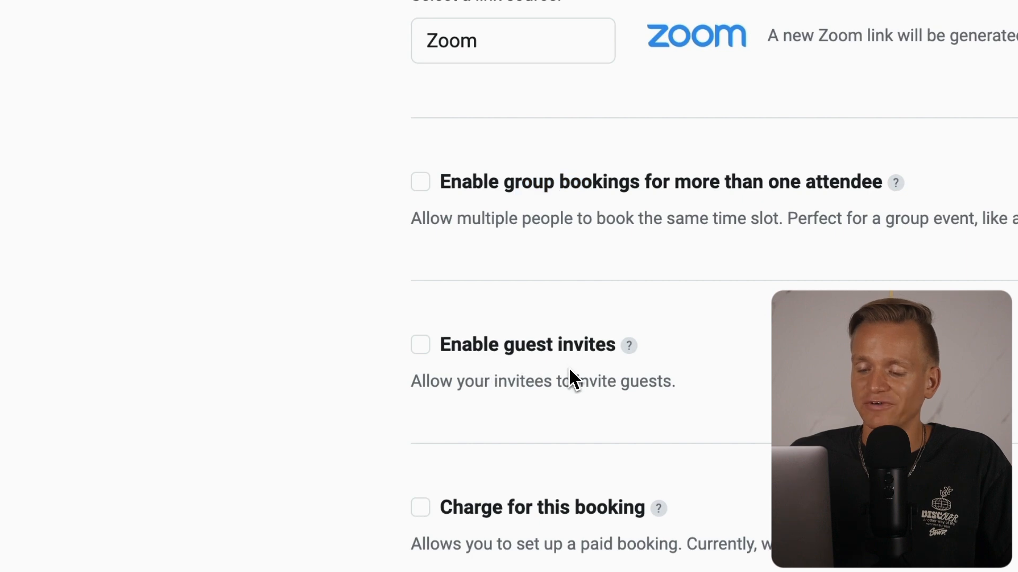
{"action": "scroll", "coordinate": [568, 366], "scroll_direction": "down", "scroll_amount": 3}
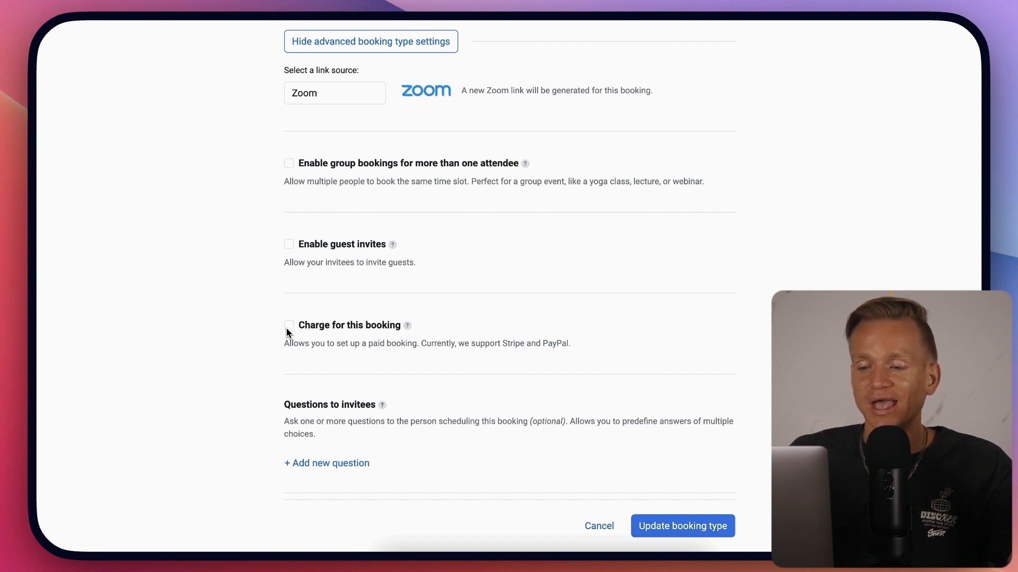
Step: Enable charging for this booking in the advanced booking type settings
{"action": "scroll", "coordinate": [287, 332], "scroll_direction": "up", "scroll_amount": 15}
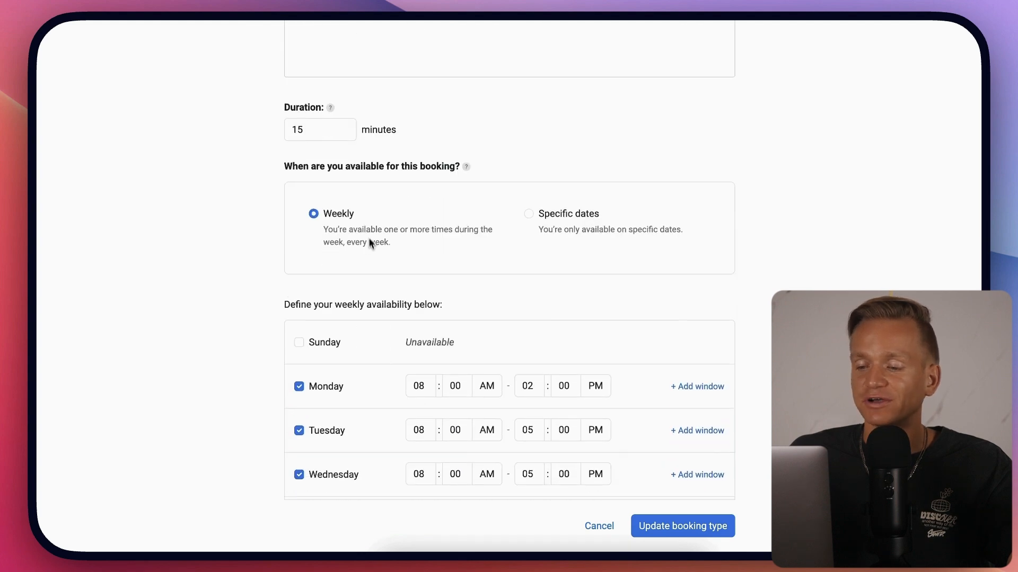
{"action": "scroll", "coordinate": [370, 242], "scroll_direction": "down", "scroll_amount": 15}
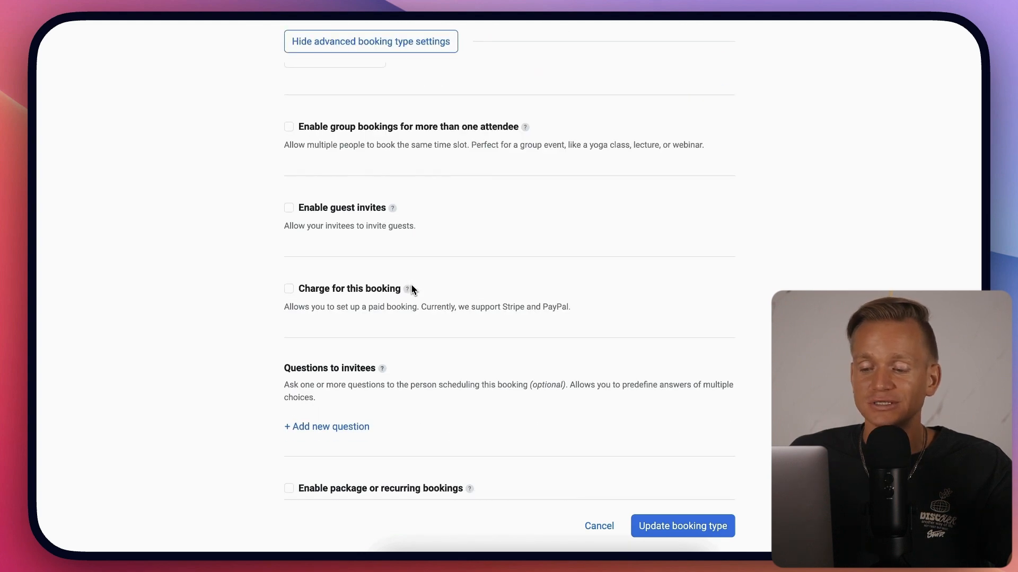
{"action": "scroll", "coordinate": [411, 289], "scroll_direction": "down", "scroll_amount": 2}
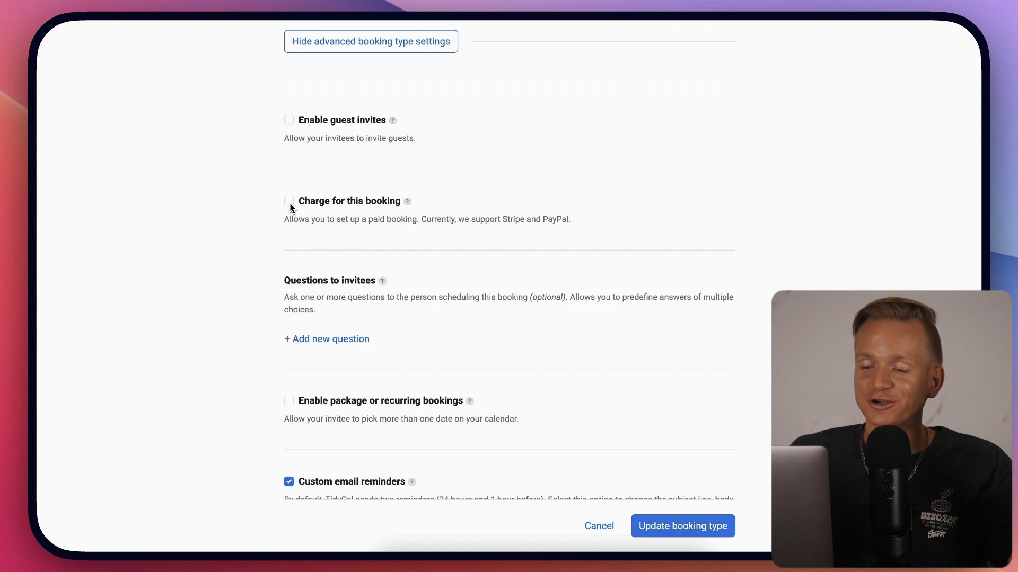
{"action": "left_click", "coordinate": [289, 202]}
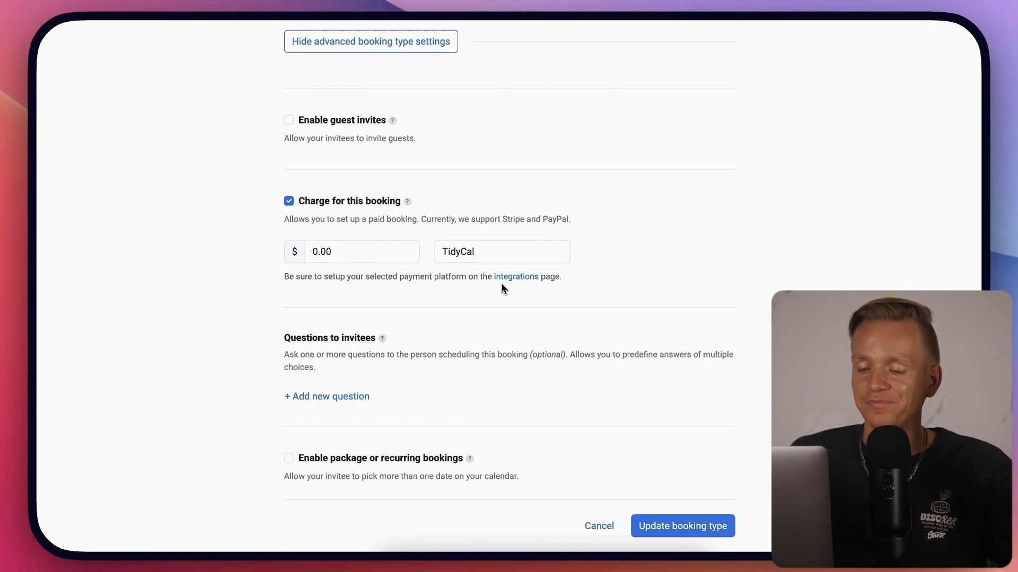
{"action": "scroll", "coordinate": [360, 309], "scroll_direction": "down", "scroll_amount": 2}
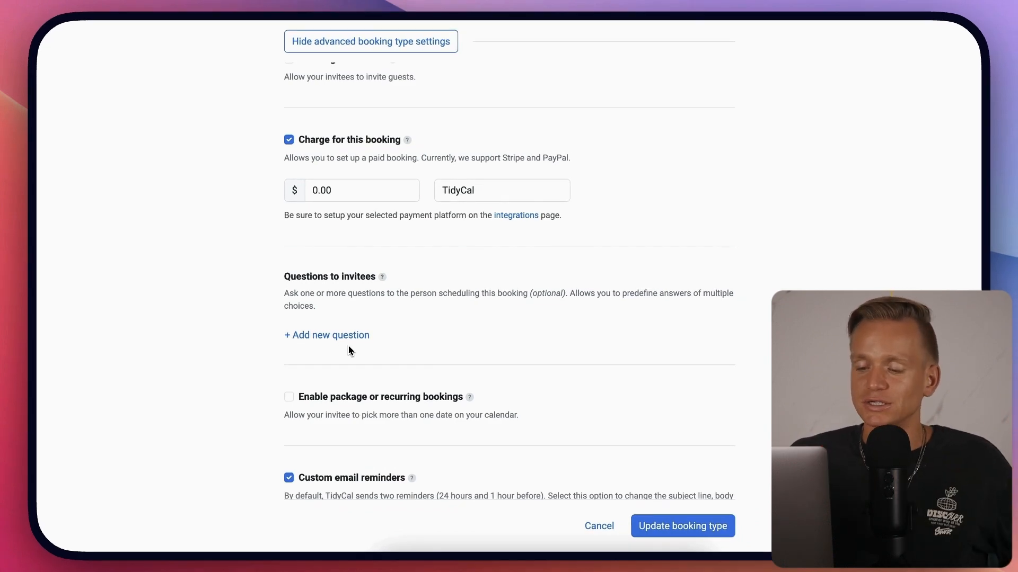
Step: Enable package or recurring bookings so that invitees can pick more than one date
{"action": "scroll", "coordinate": [352, 349], "scroll_direction": "down", "scroll_amount": 3}
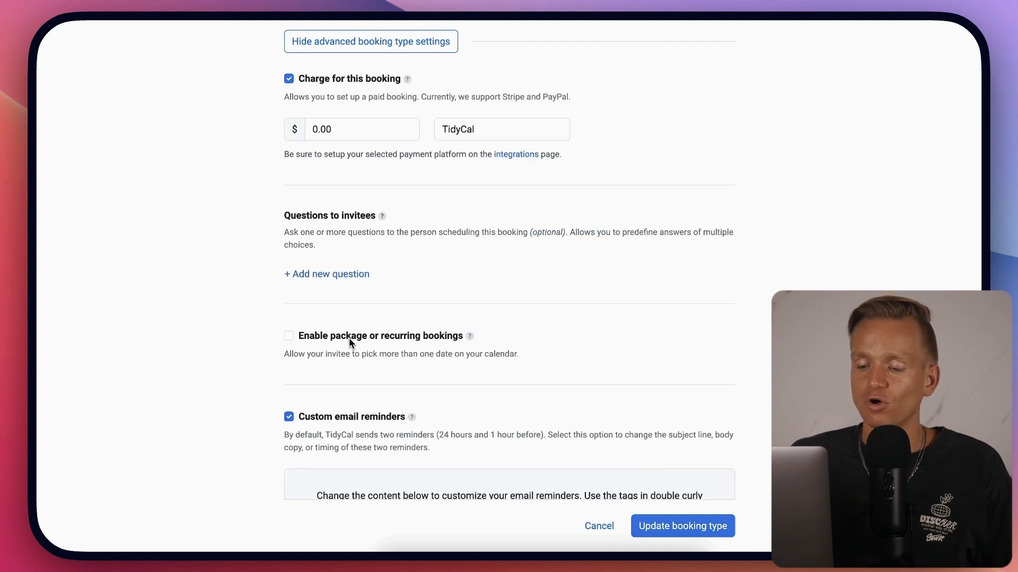
{"action": "left_click", "coordinate": [289, 242]}
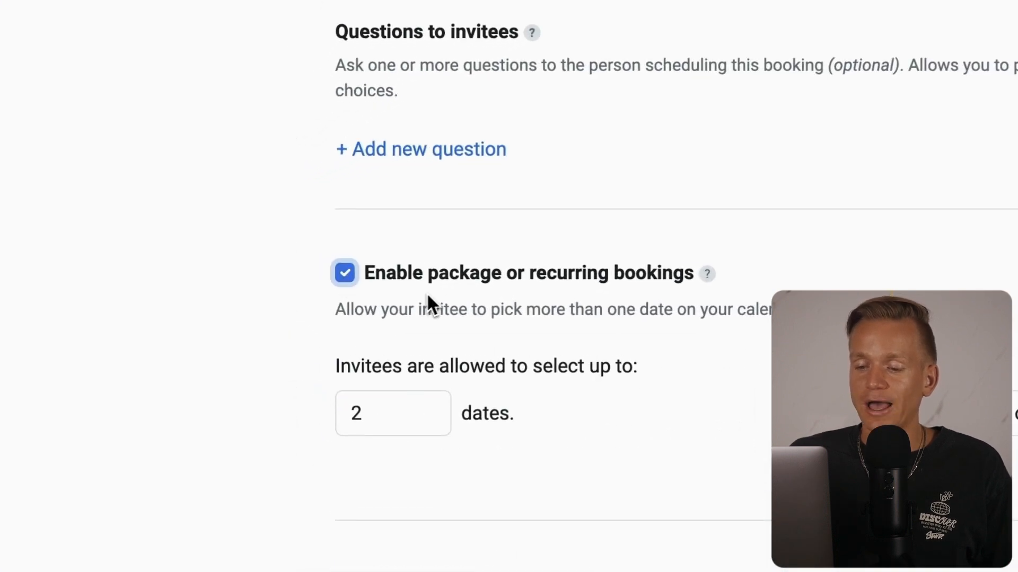
{"action": "left_click", "coordinate": [366, 261], "text": "shift"}
{"action": "left_click", "coordinate": [603, 299]}
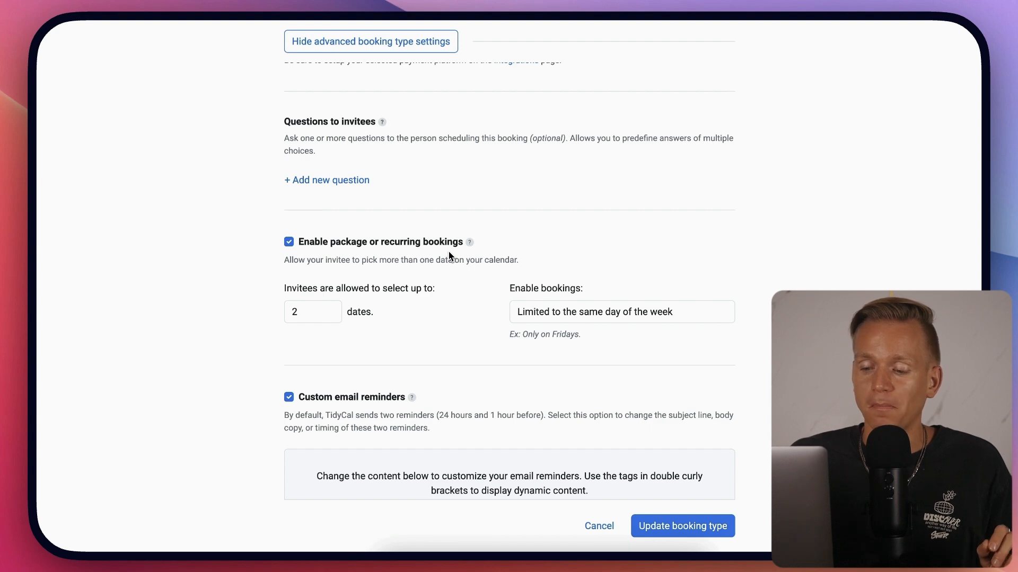
Step: Examine the custom email reminder's subject, content and the times at which bookers are reminded
{"action": "scroll", "coordinate": [448, 256], "scroll_direction": "down", "scroll_amount": 3}
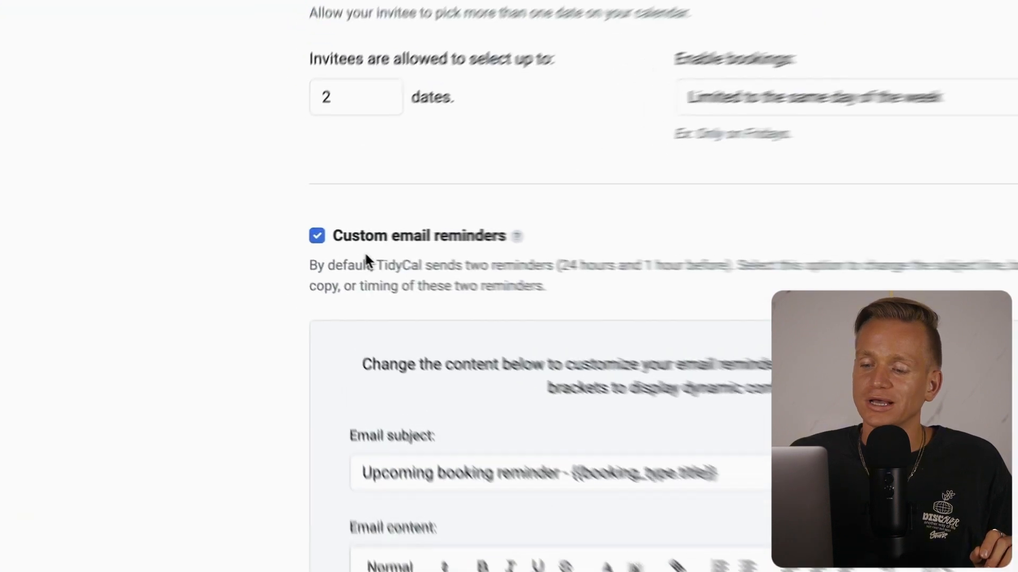
{"action": "scroll", "coordinate": [533, 267], "scroll_direction": "down", "scroll_amount": 3}
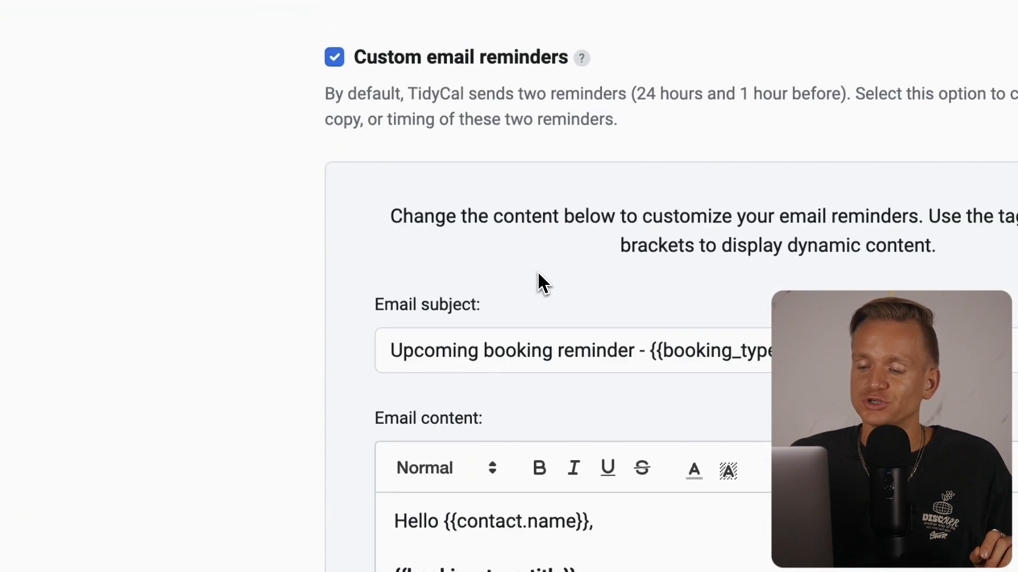
{"action": "scroll", "coordinate": [537, 271], "scroll_direction": "down", "scroll_amount": 4}
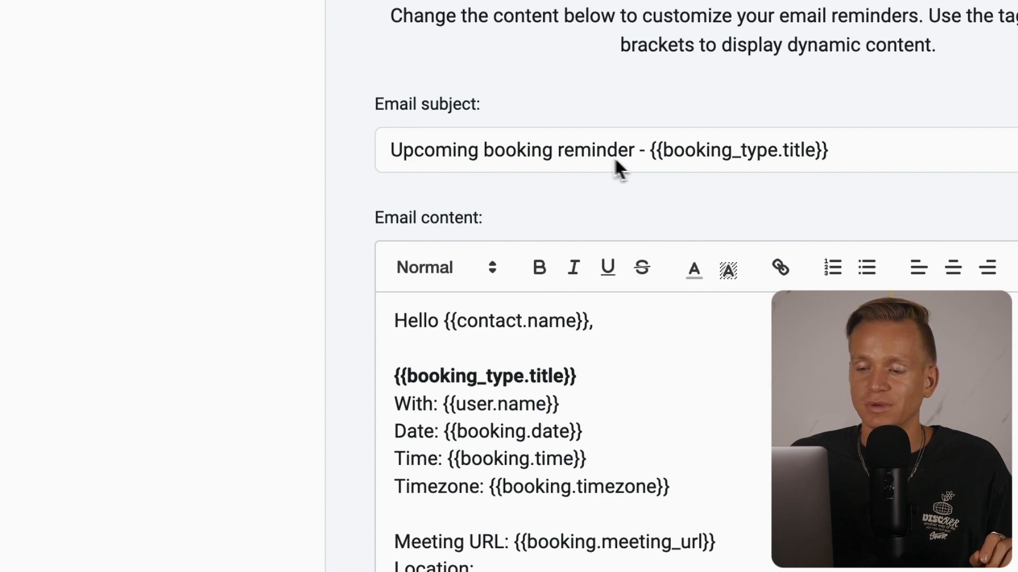
{"action": "left_click", "coordinate": [467, 152]}
{"action": "left_click", "coordinate": [402, 230]}
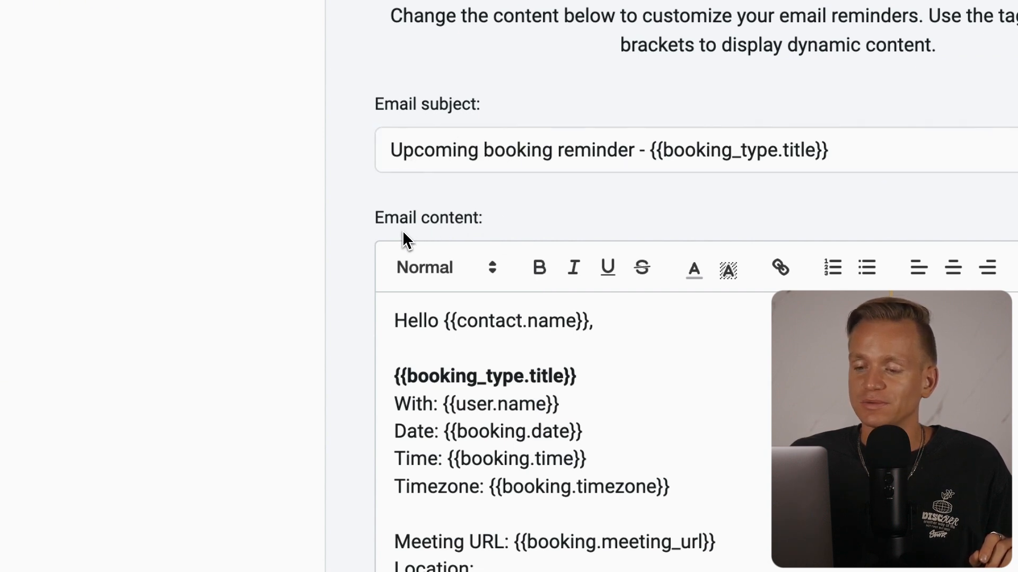
{"action": "scroll", "coordinate": [551, 419], "scroll_direction": "down", "scroll_amount": 8}
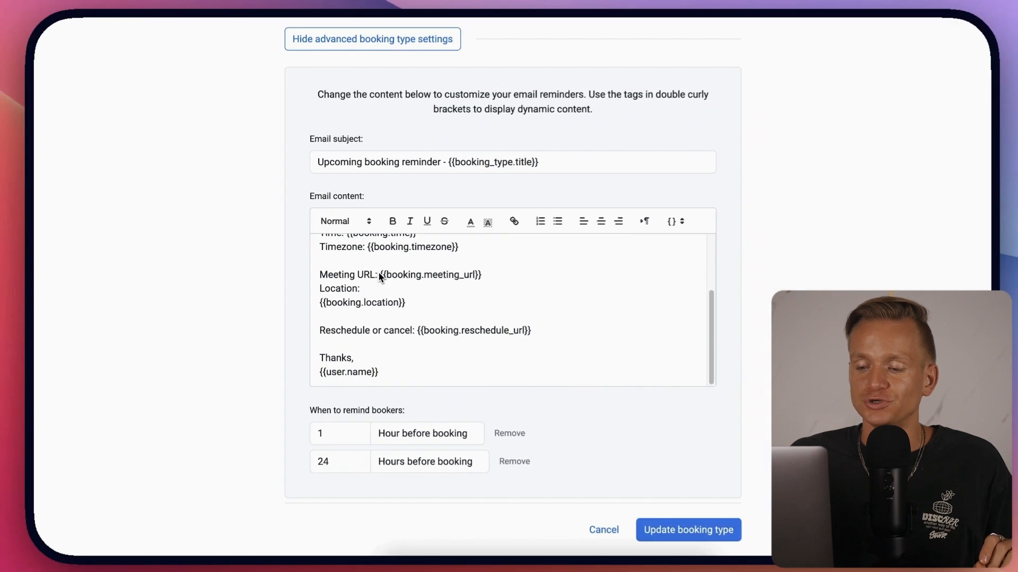
{"action": "scroll", "coordinate": [422, 291], "scroll_direction": "up", "scroll_amount": 3}
{"action": "scroll", "coordinate": [422, 290], "scroll_direction": "down", "scroll_amount": 3}
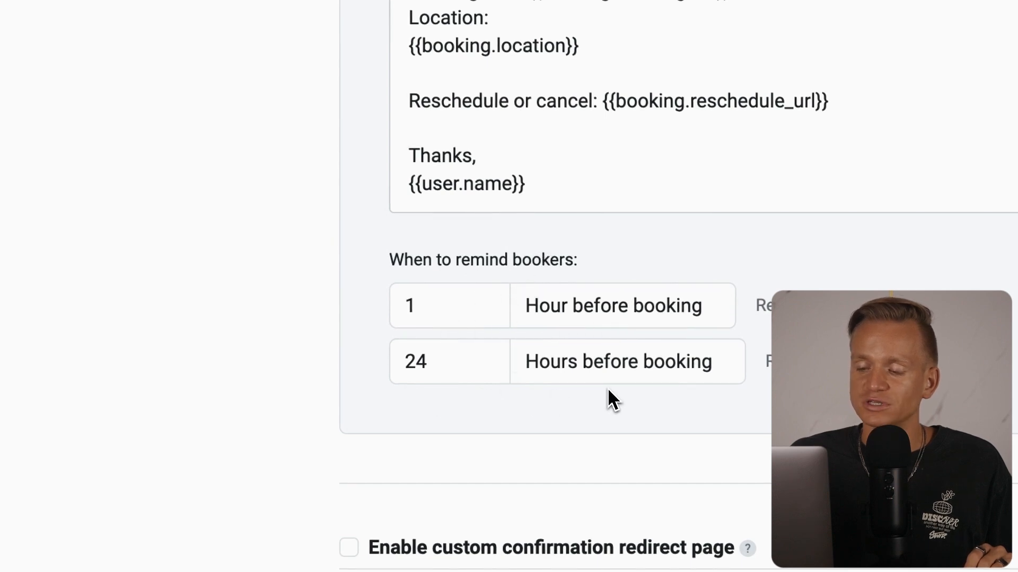
{"action": "scroll", "coordinate": [608, 390], "scroll_direction": "down", "scroll_amount": 3}
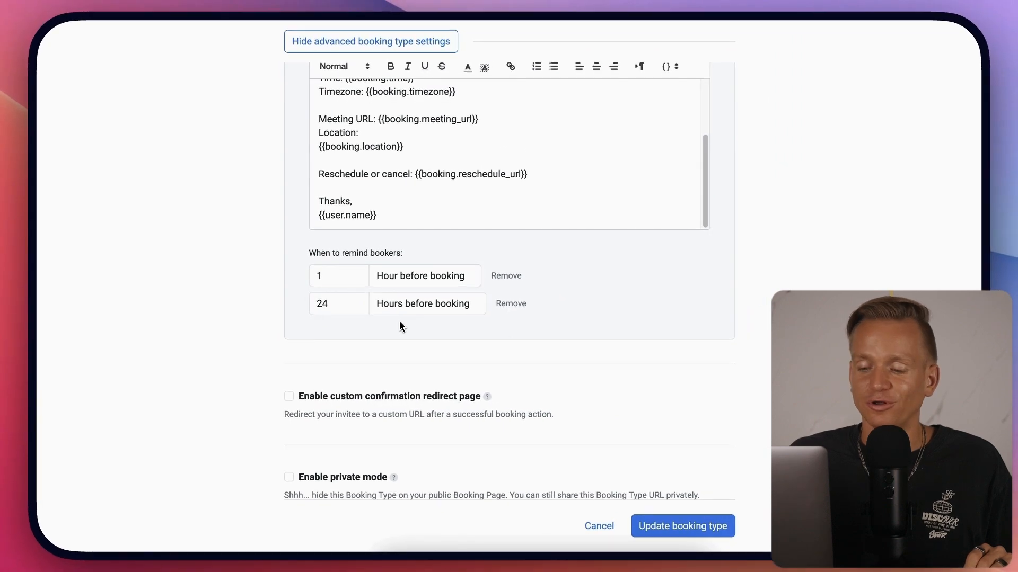
Step: Enable the custom confirmation redirect page and open its redirect URL for editing
{"action": "scroll", "coordinate": [402, 326], "scroll_direction": "down", "scroll_amount": 5}
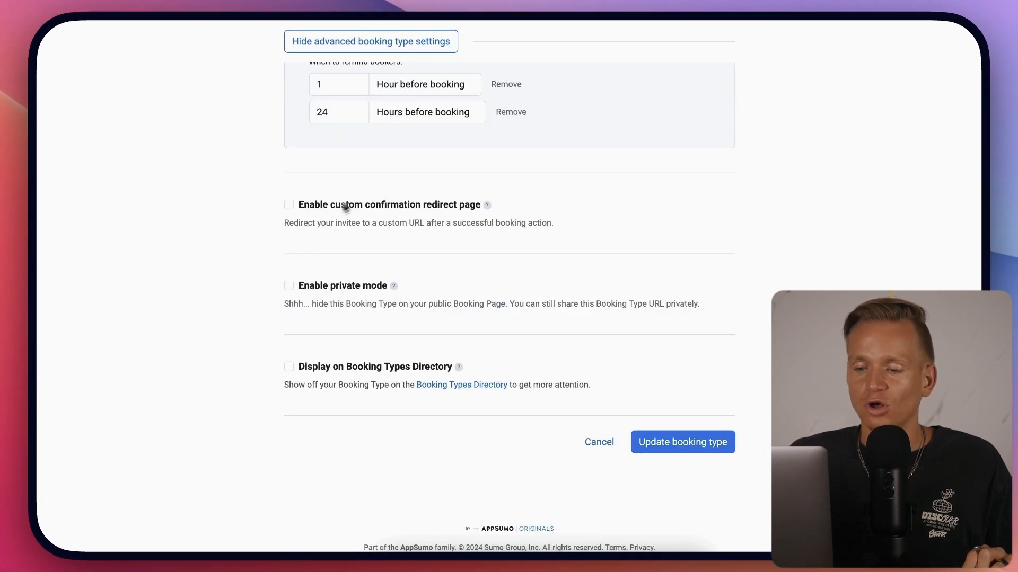
{"action": "left_click", "coordinate": [289, 205]}
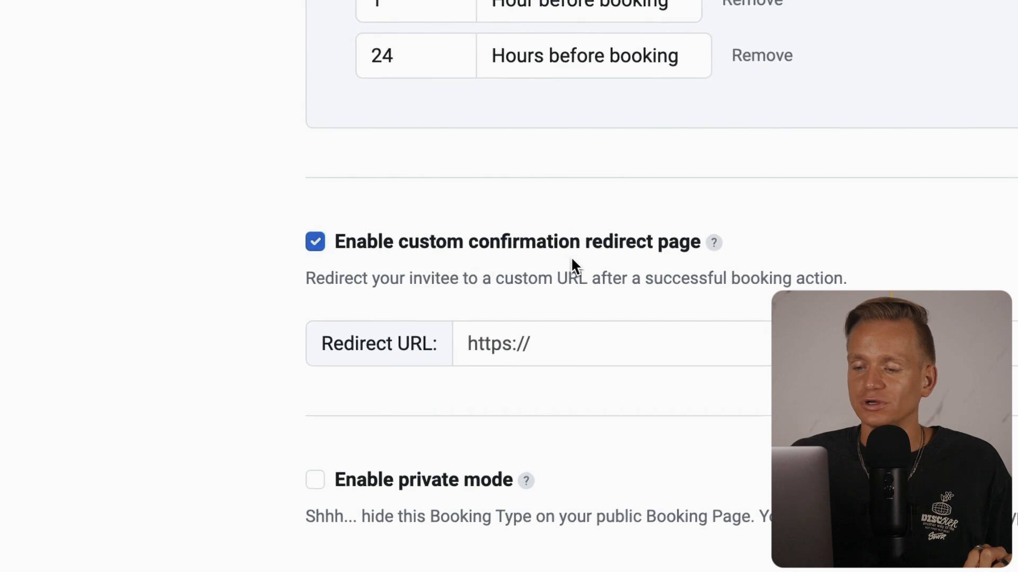
{"action": "left_click", "coordinate": [521, 343]}
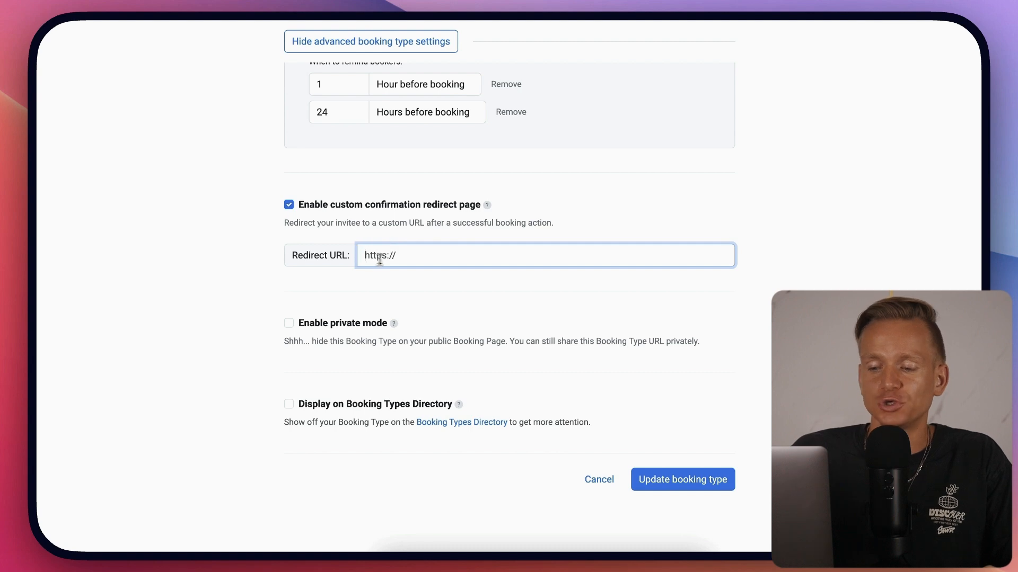
{"action": "left_click", "coordinate": [362, 276]}
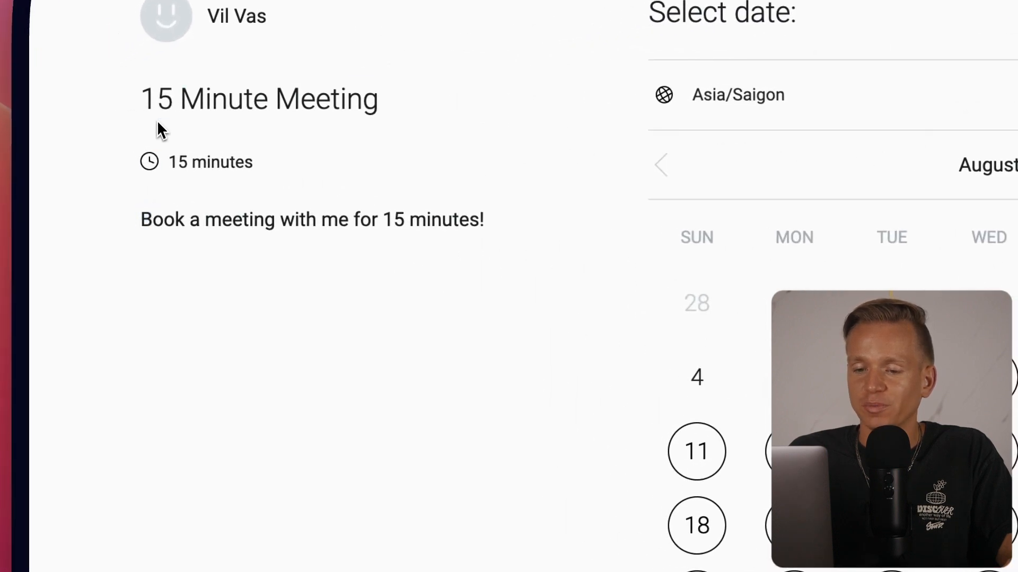
Step: On the public 15 Minute Meeting booking page, choose August 7 at 12:15 pm and open the confirmation form's email field for entry
{"action": "left_click_drag", "start_coordinate": [158, 121], "coordinate": [291, 129]}
{"action": "left_click", "coordinate": [361, 132]}
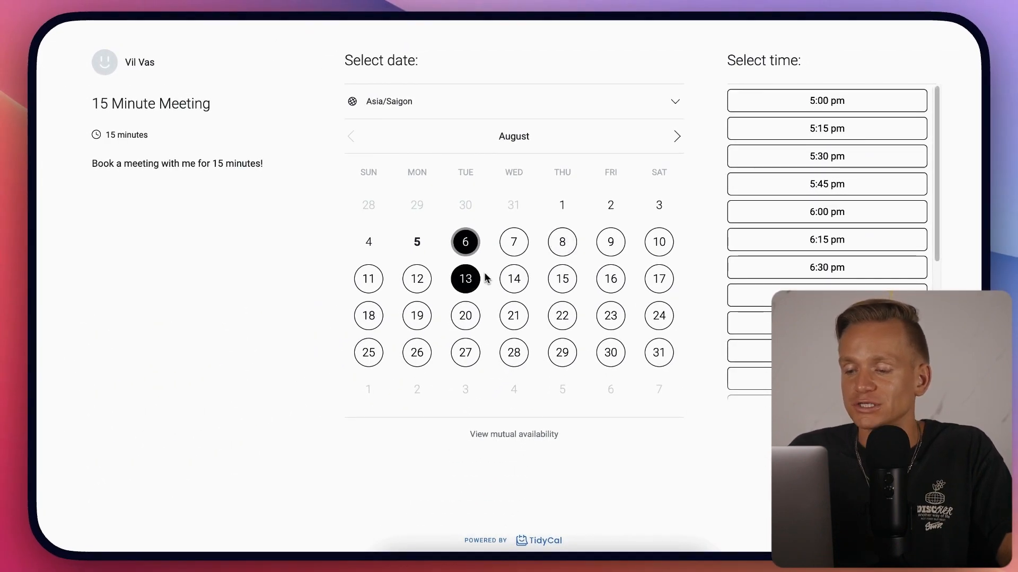
{"action": "left_click", "coordinate": [513, 242]}
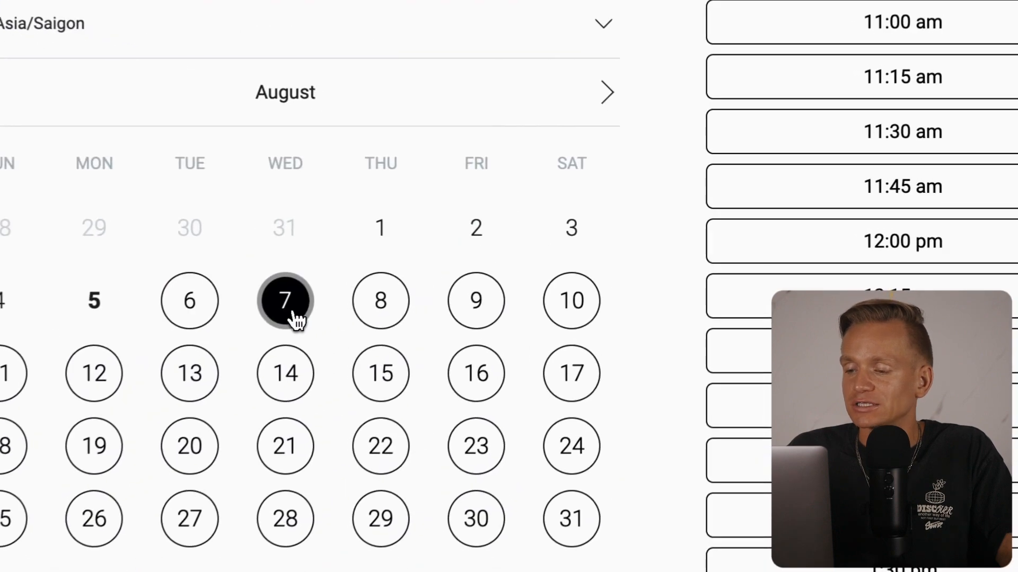
{"action": "left_click", "coordinate": [850, 240]}
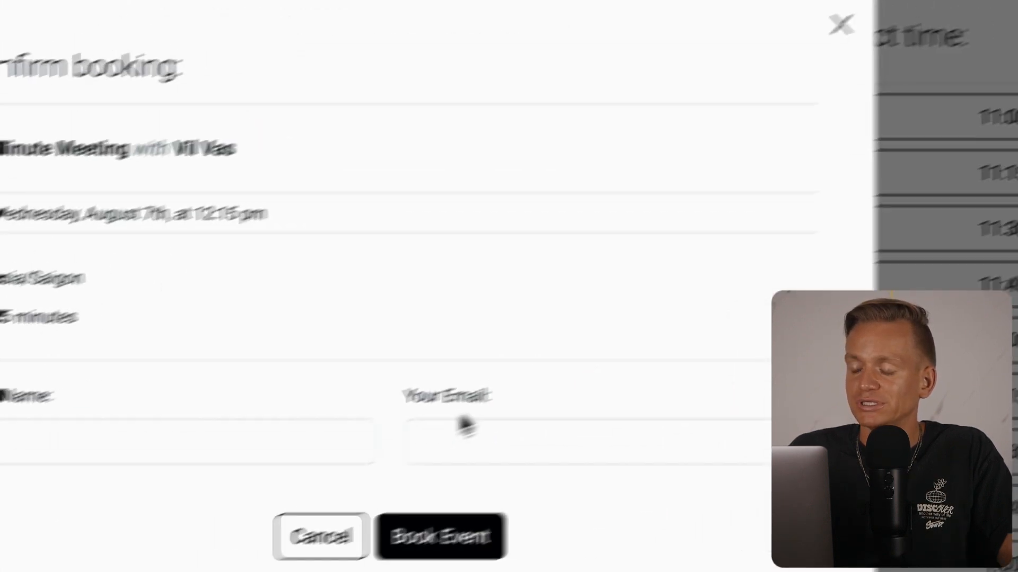
{"action": "left_click", "coordinate": [808, 302]}
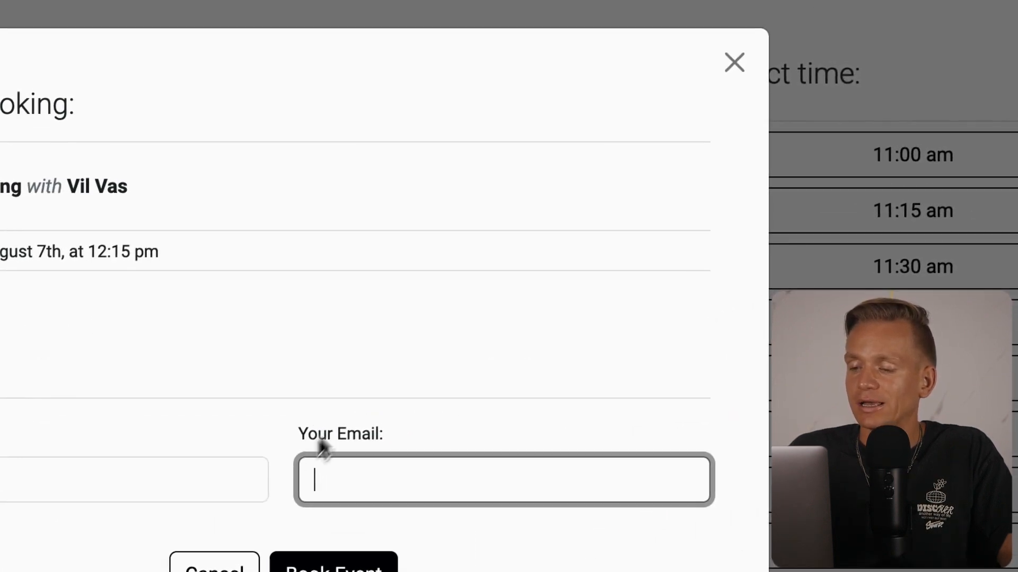